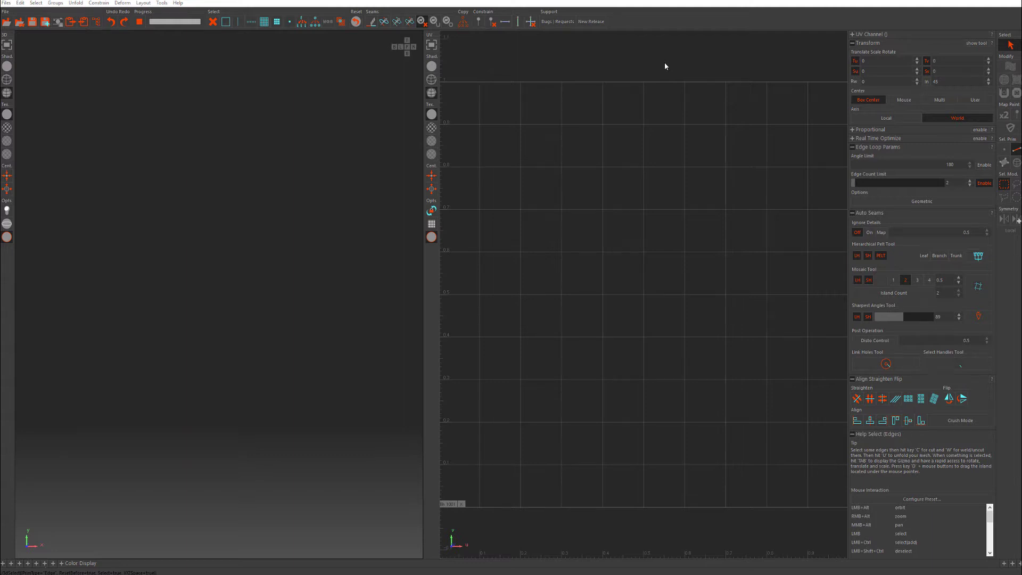
Load Intro_Mesh_Unwrapped.fbx from the Unwrap_Selection_Intro_Demo folder using Files > Load UV.
{"action": "left_click", "coordinate": [5, 3]}
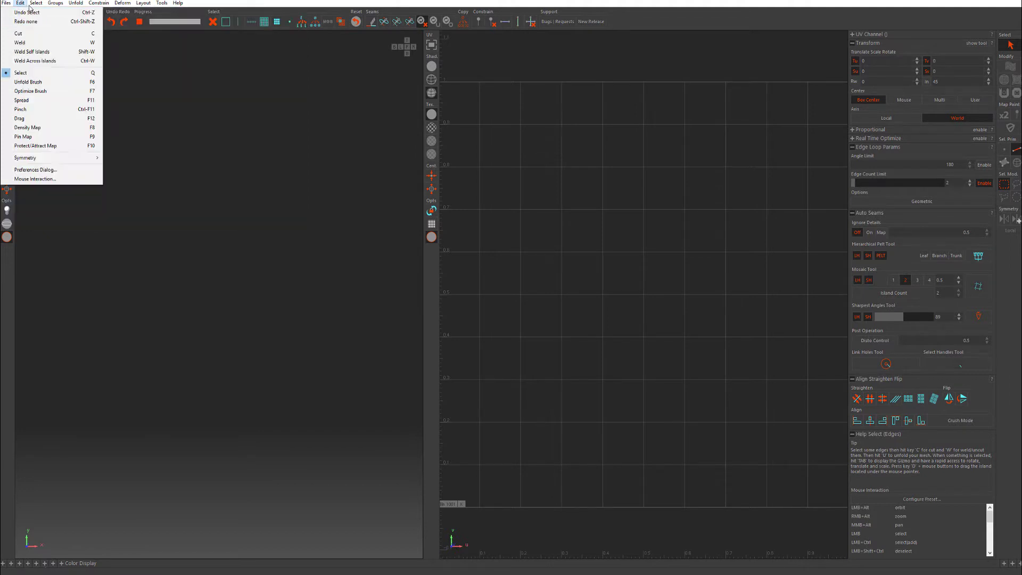
{"action": "mouse_move", "coordinate": [185, 4]}
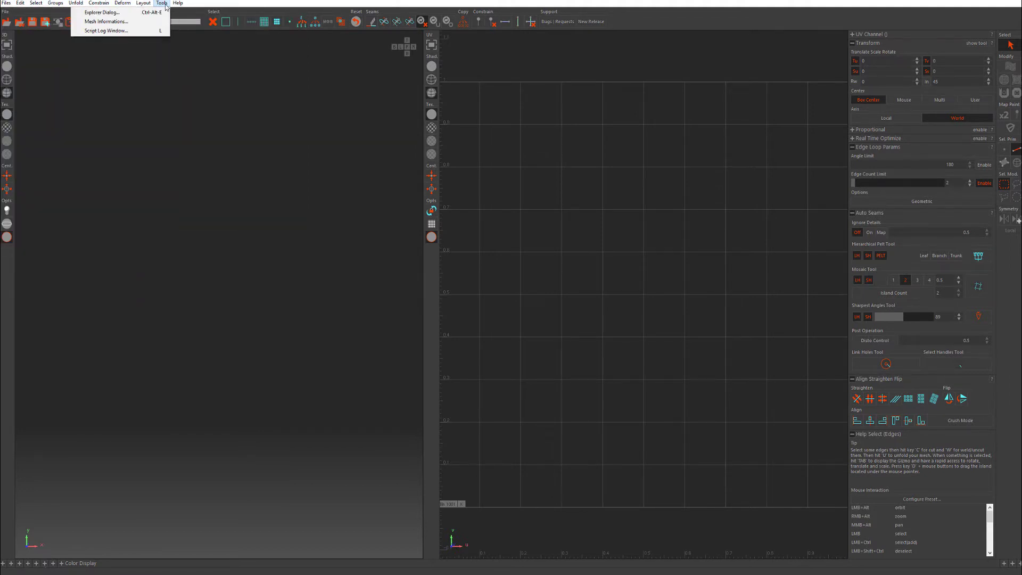
{"action": "mouse_move", "coordinate": [6, 3]}
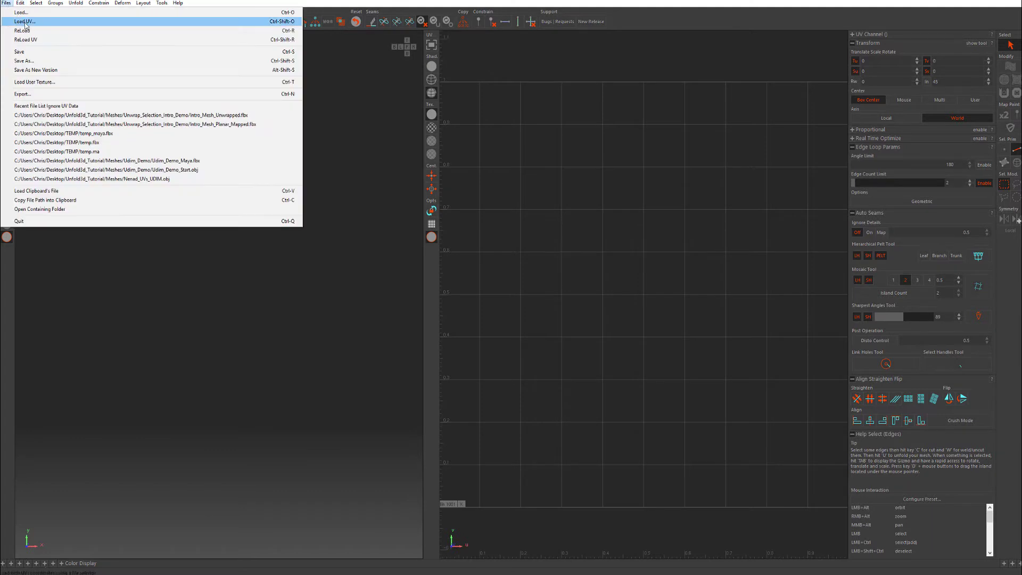
{"action": "left_click", "coordinate": [24, 21]}
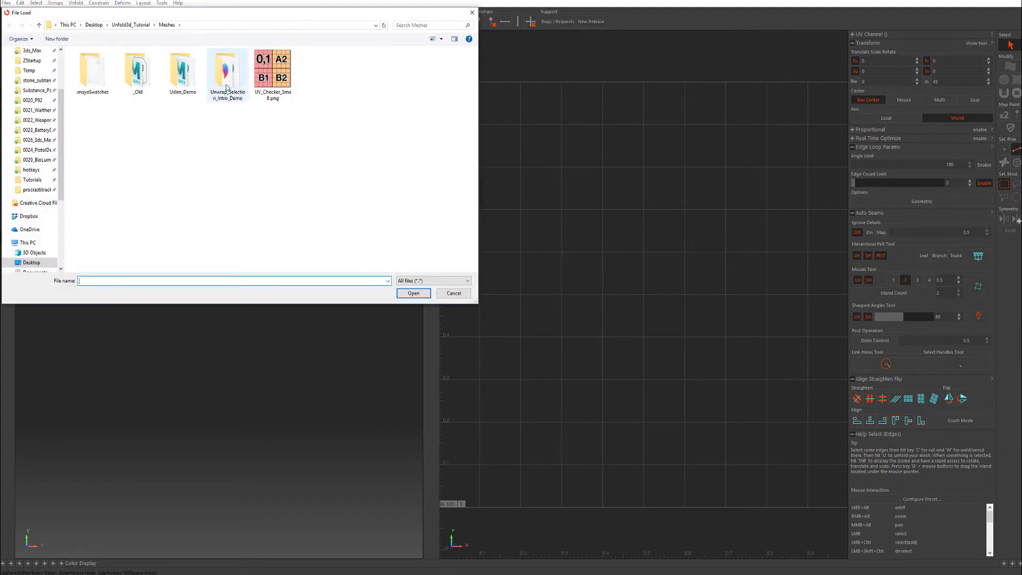
{"action": "double_click", "coordinate": [228, 77]}
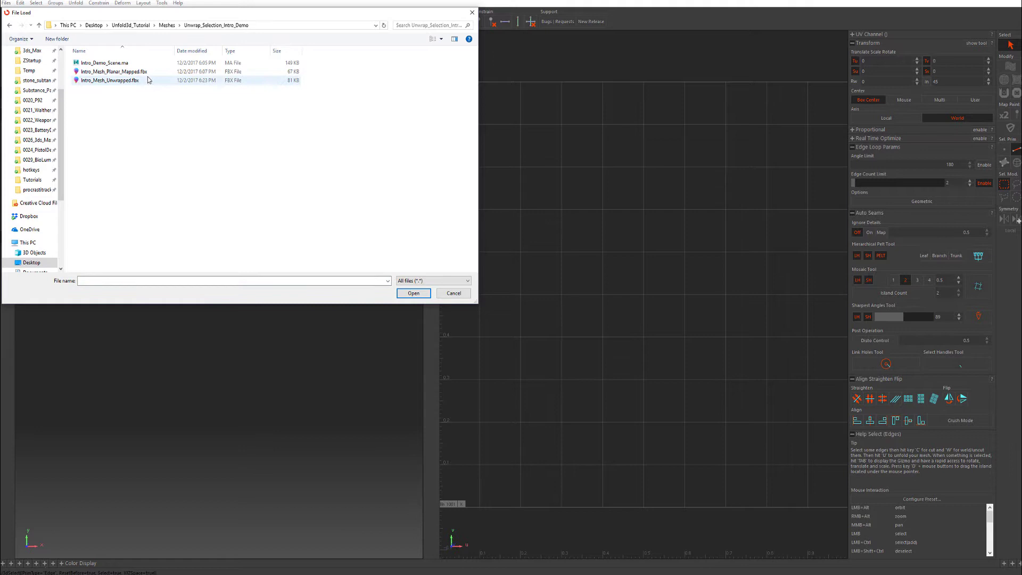
{"action": "left_click", "coordinate": [145, 81]}
{"action": "double_click", "coordinate": [146, 81]}
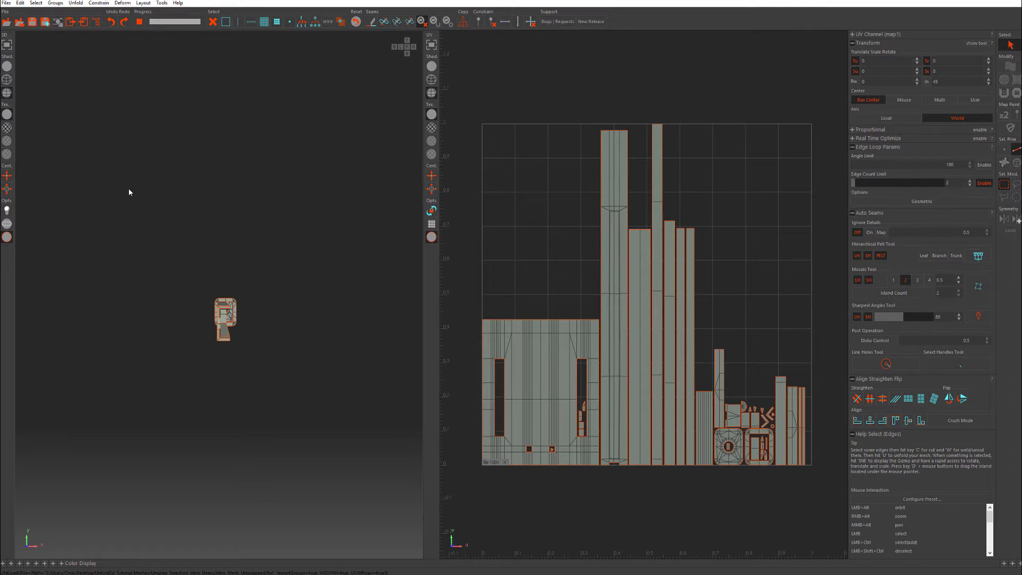
Orbit, zoom and pan the 3D view for a close perspective of the bar's thick end.
{"action": "left_click_drag", "start_coordinate": [123, 233], "coordinate": [238, 231], "text": "alt"}
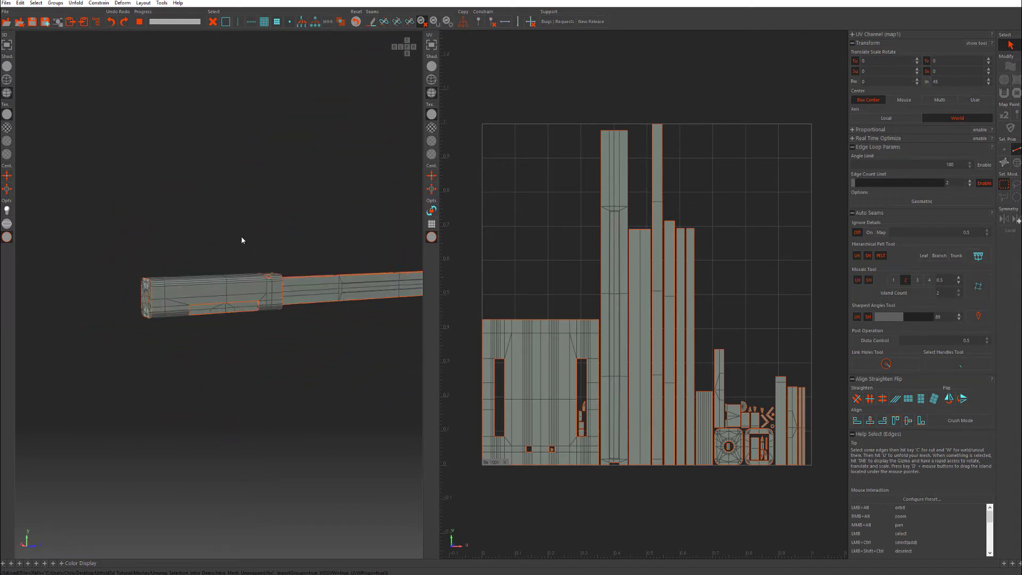
{"action": "right_click_drag", "start_coordinate": [241, 240], "coordinate": [232, 297], "text": "alt"}
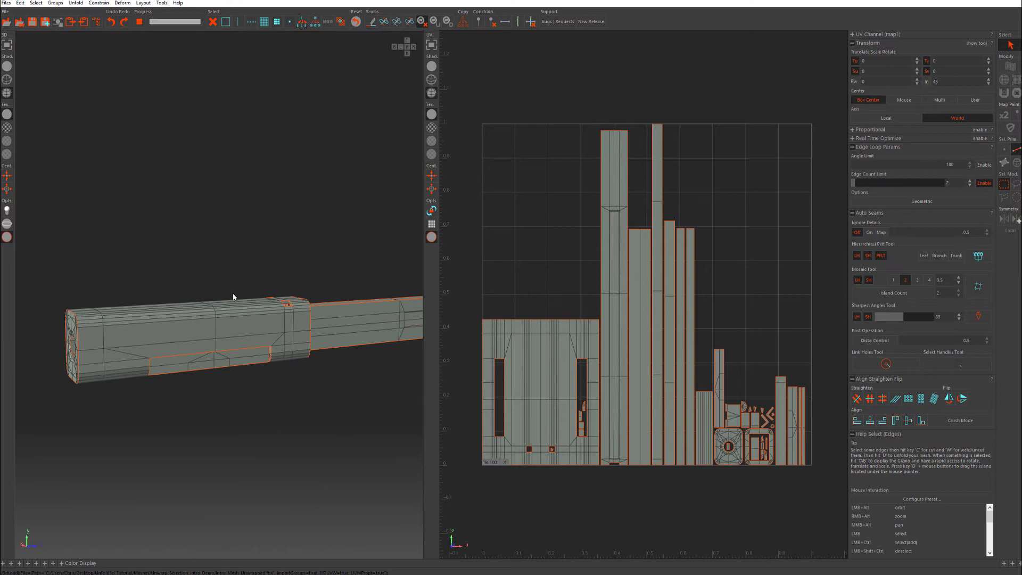
{"action": "middle_click_drag", "start_coordinate": [233, 296], "coordinate": [216, 309], "text": "alt"}
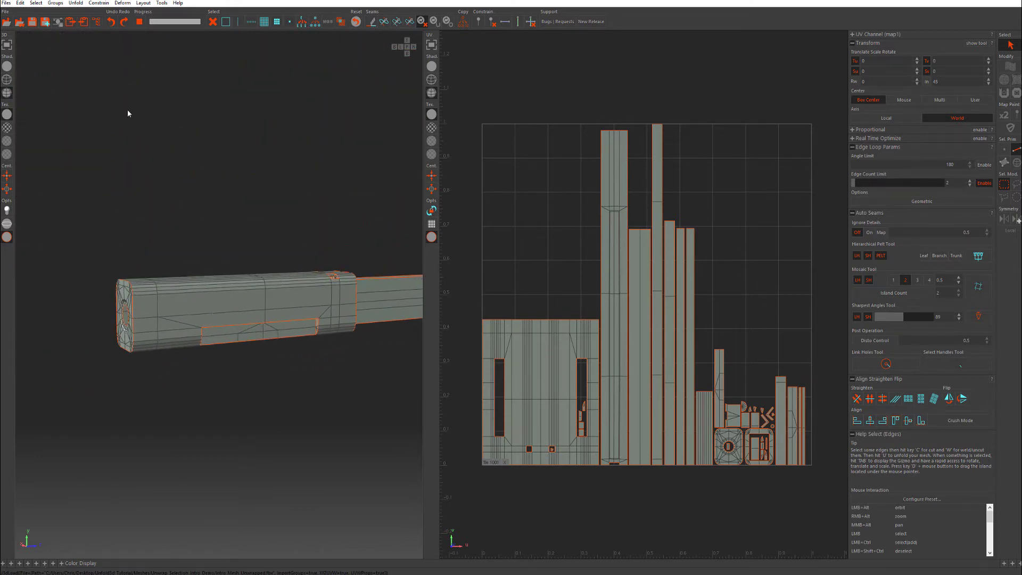
Make the 3D view full-screen and try Polygon and Wireframe shading, ending on Poly + Wireframe.
{"action": "left_click", "coordinate": [7, 45]}
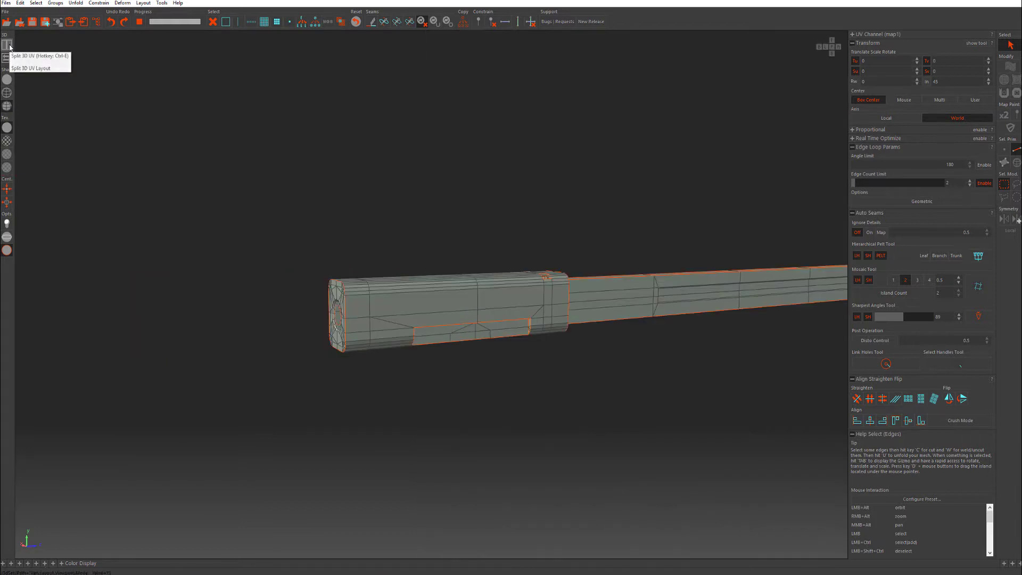
{"action": "left_click_drag", "start_coordinate": [521, 173], "coordinate": [362, 171], "text": "alt"}
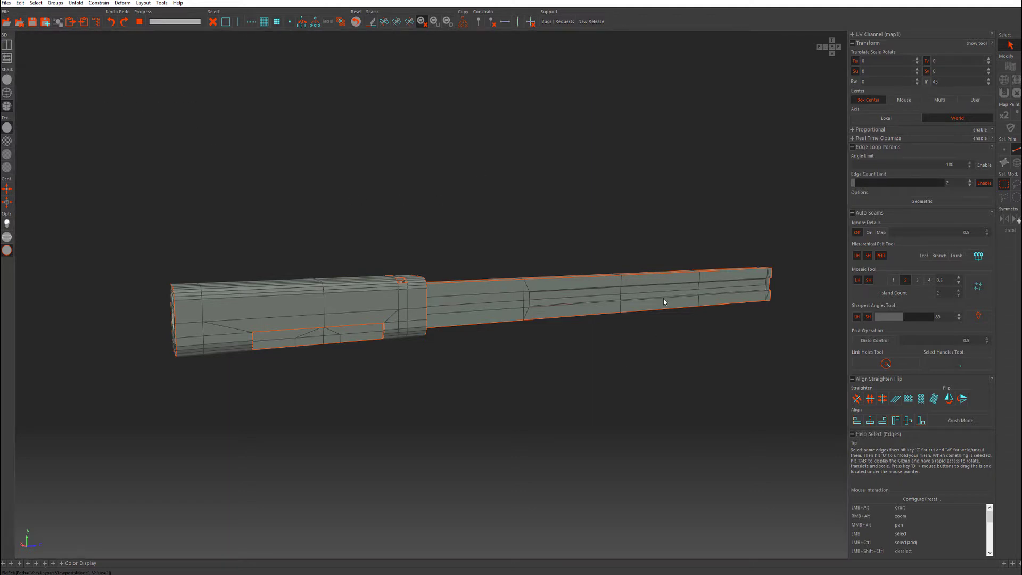
{"action": "left_click", "coordinate": [7, 79]}
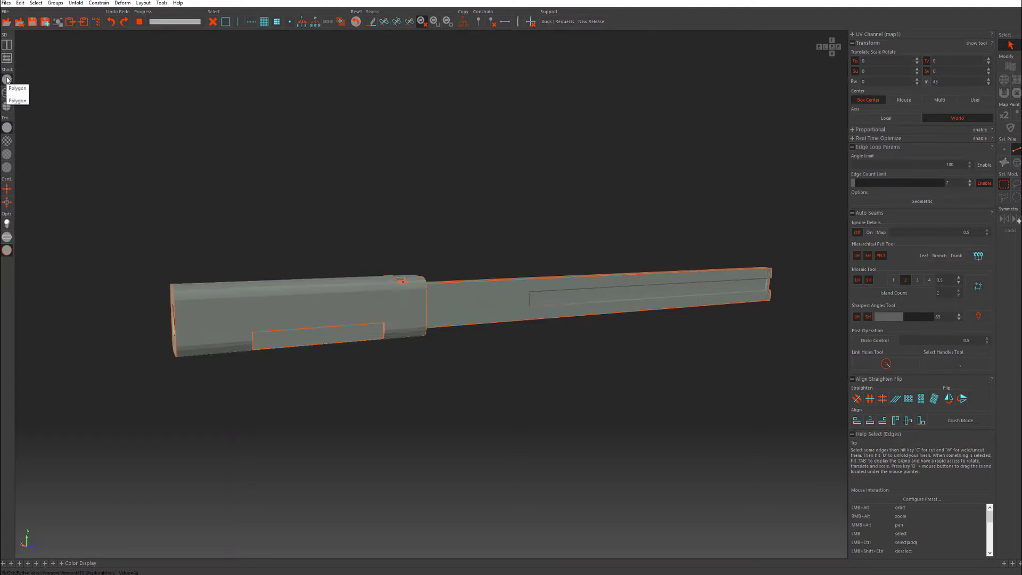
{"action": "right_click_drag", "start_coordinate": [119, 128], "coordinate": [124, 132], "text": "alt"}
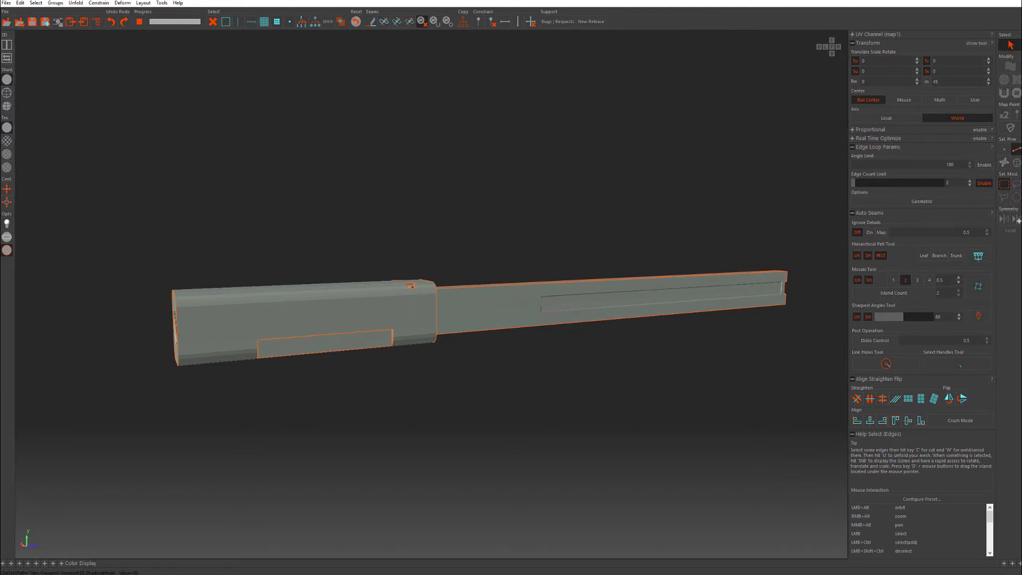
{"action": "left_click", "coordinate": [7, 106]}
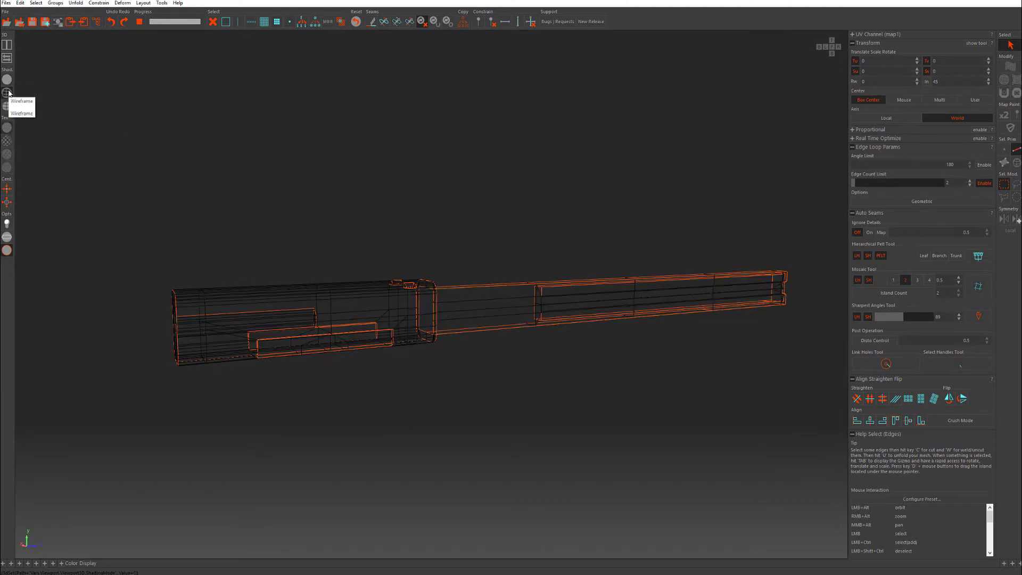
{"action": "left_click", "coordinate": [7, 106]}
{"action": "left_click_drag", "start_coordinate": [449, 217], "coordinate": [422, 206], "text": "alt"}
{"action": "right_click_drag", "start_coordinate": [423, 207], "coordinate": [393, 255], "text": "alt"}
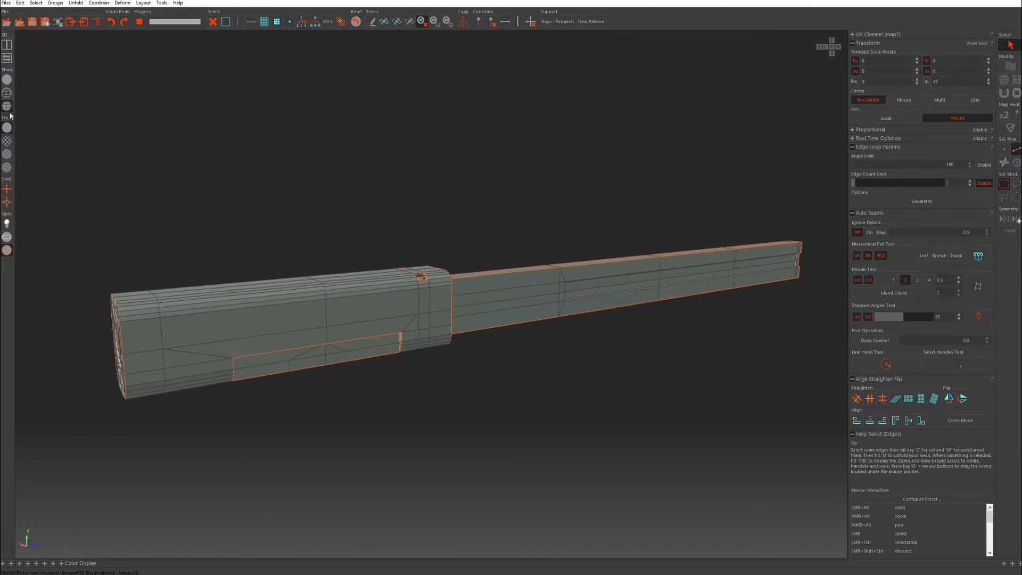
Preview the checkerboard and coloured grid textures on the bar, then return to plain grey.
{"action": "left_click", "coordinate": [7, 143]}
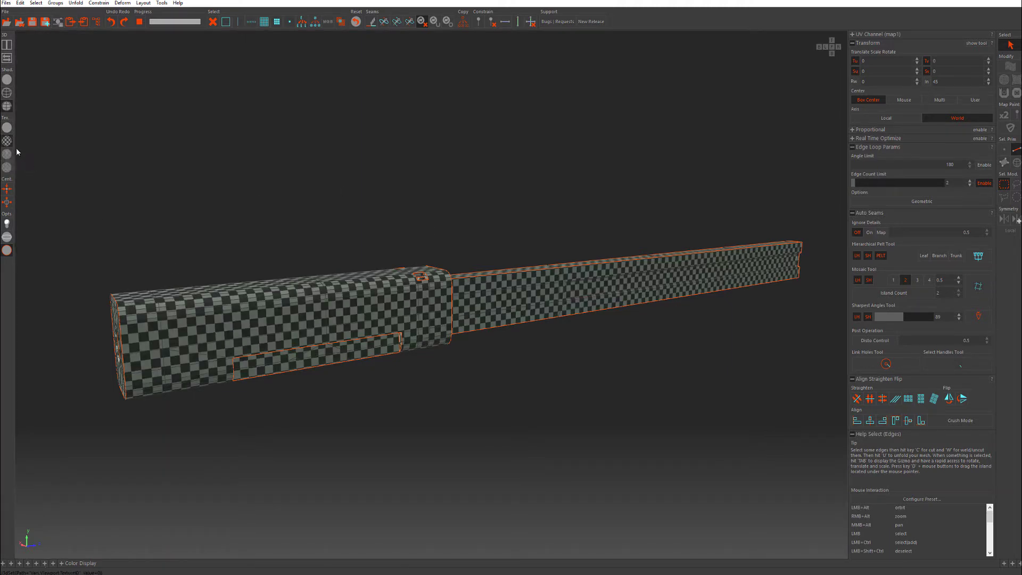
{"action": "left_click", "coordinate": [7, 158]}
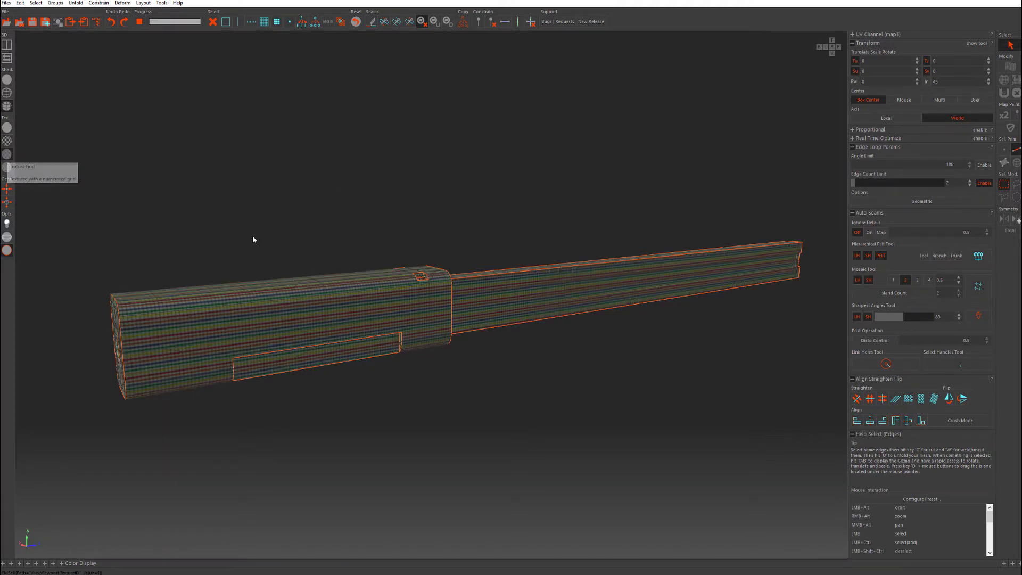
{"action": "right_click_drag", "start_coordinate": [253, 235], "coordinate": [268, 333], "text": "alt"}
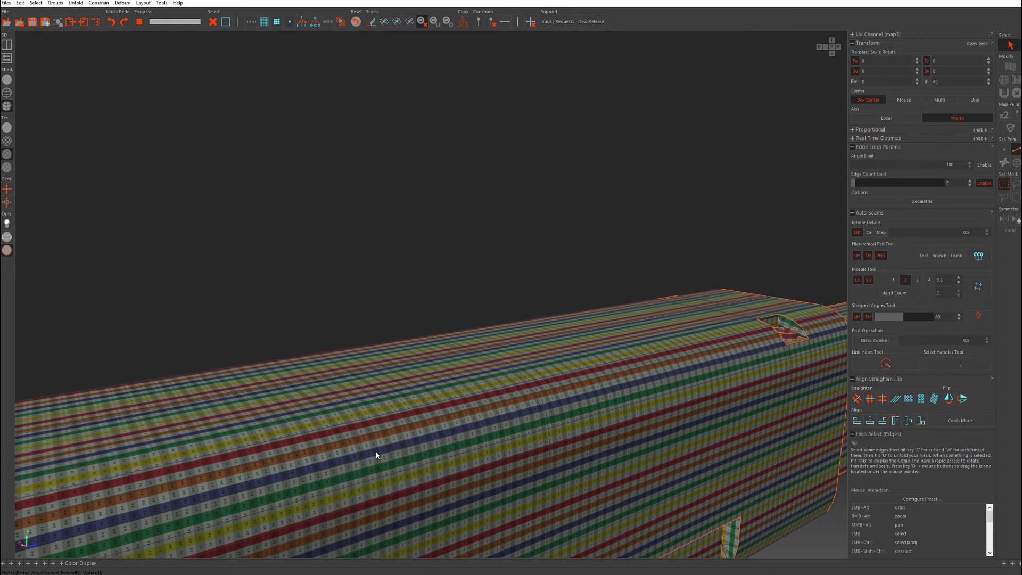
{"action": "right_click_drag", "start_coordinate": [377, 455], "coordinate": [57, 207], "text": "alt"}
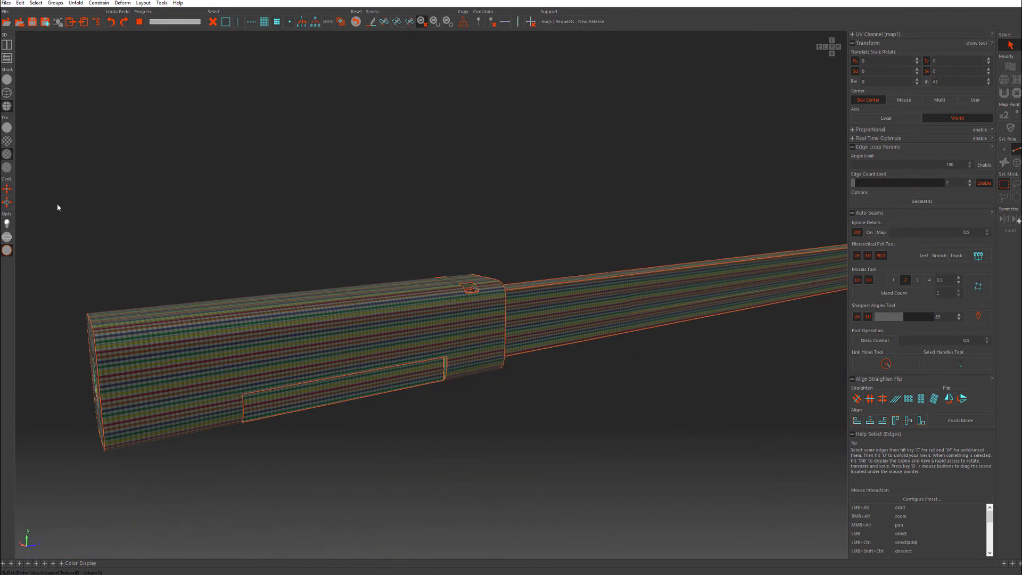
{"action": "left_click", "coordinate": [7, 168]}
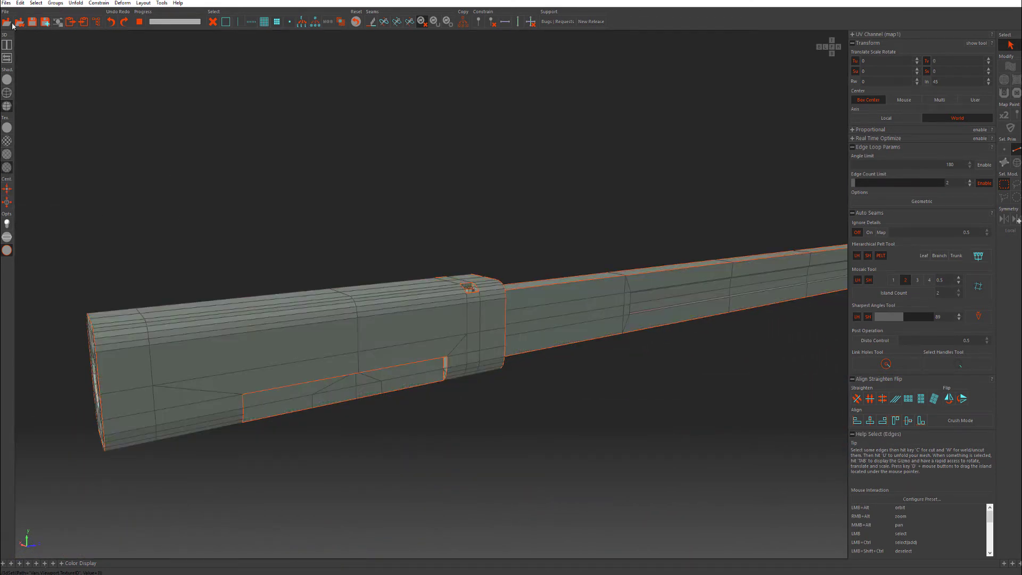
Load the UV checker image from the Meshes folder as a user texture and inspect it.
{"action": "left_click", "coordinate": [6, 3]}
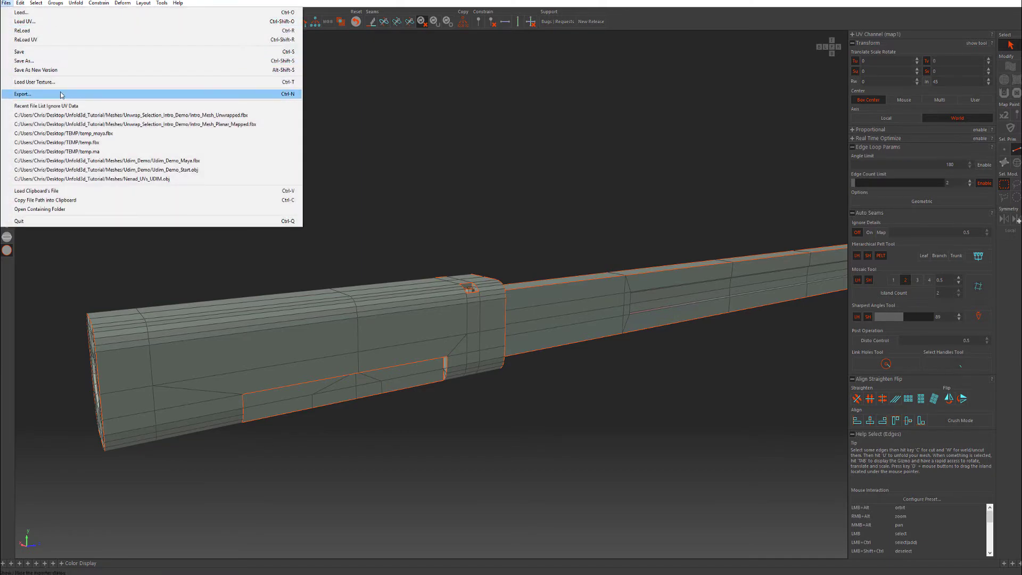
{"action": "left_click", "coordinate": [56, 82]}
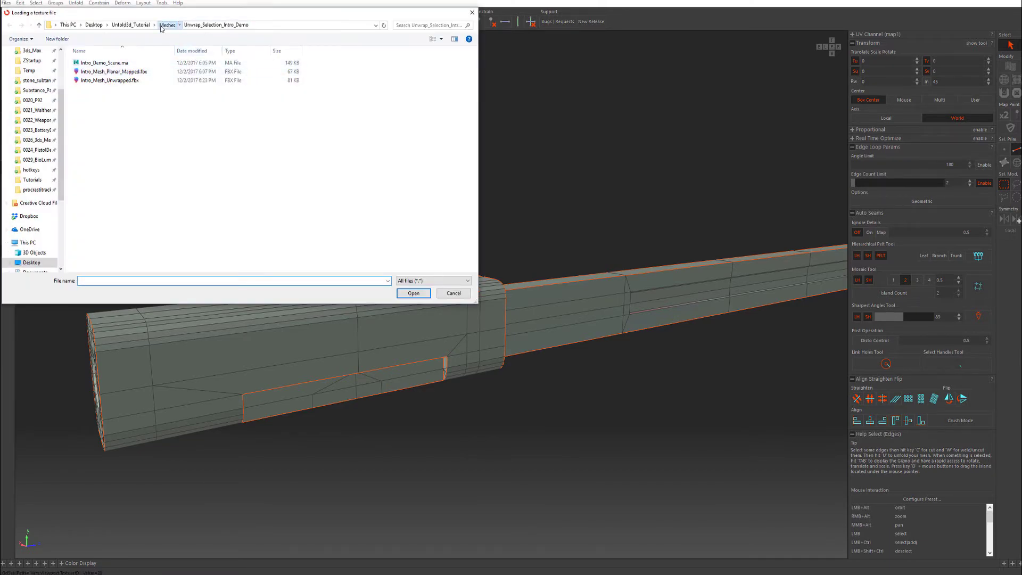
{"action": "left_click", "coordinate": [167, 24]}
{"action": "double_click", "coordinate": [268, 75]}
{"action": "right_click_drag", "start_coordinate": [293, 163], "coordinate": [308, 189], "text": "alt"}
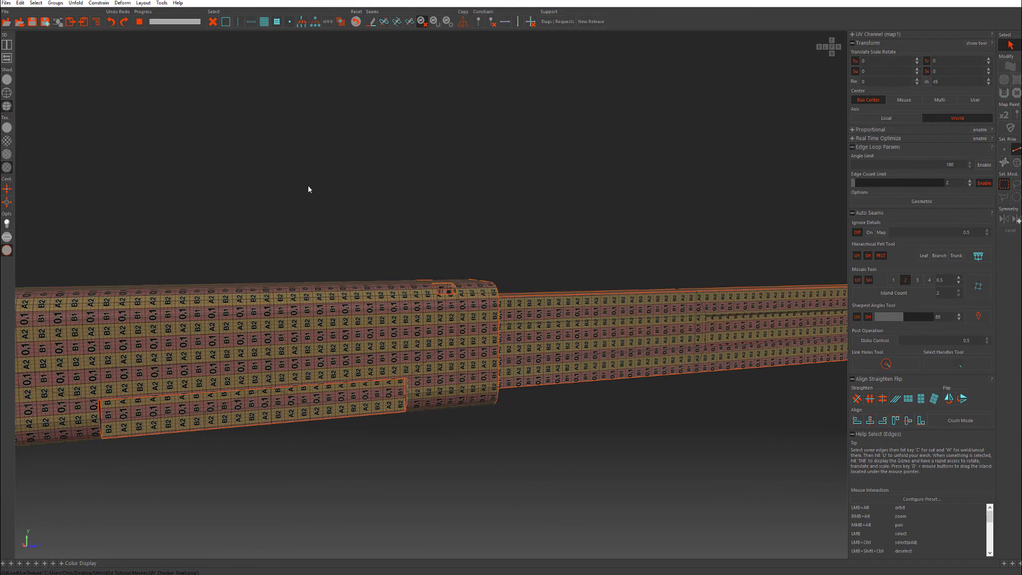
{"action": "right_click_drag", "start_coordinate": [391, 362], "coordinate": [413, 297], "text": "alt"}
{"action": "left_click_drag", "start_coordinate": [412, 297], "coordinate": [425, 301], "text": "alt"}
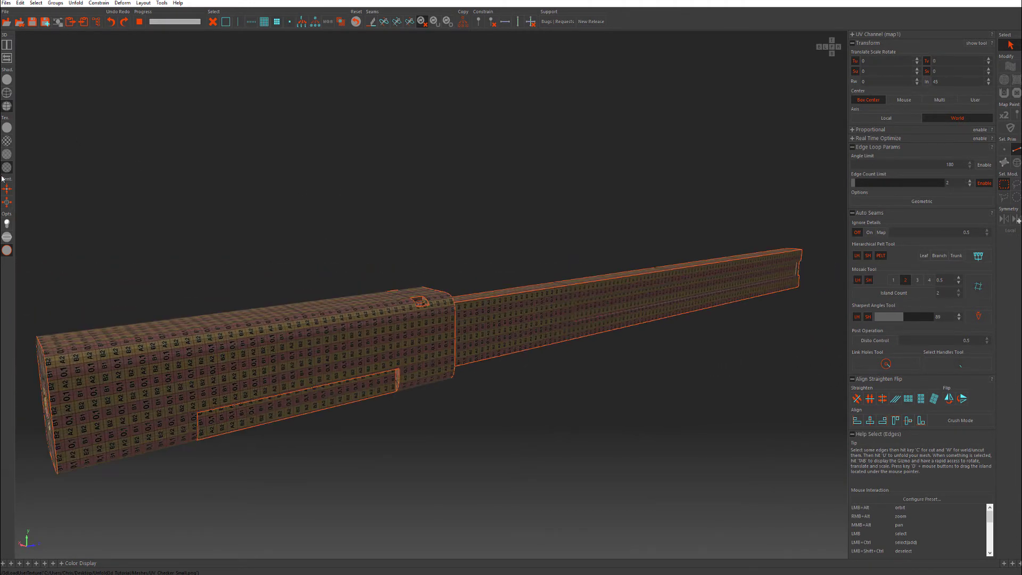
Switch to No Texture and toggle scene lighting off and back on.
{"action": "left_click", "coordinate": [9, 133]}
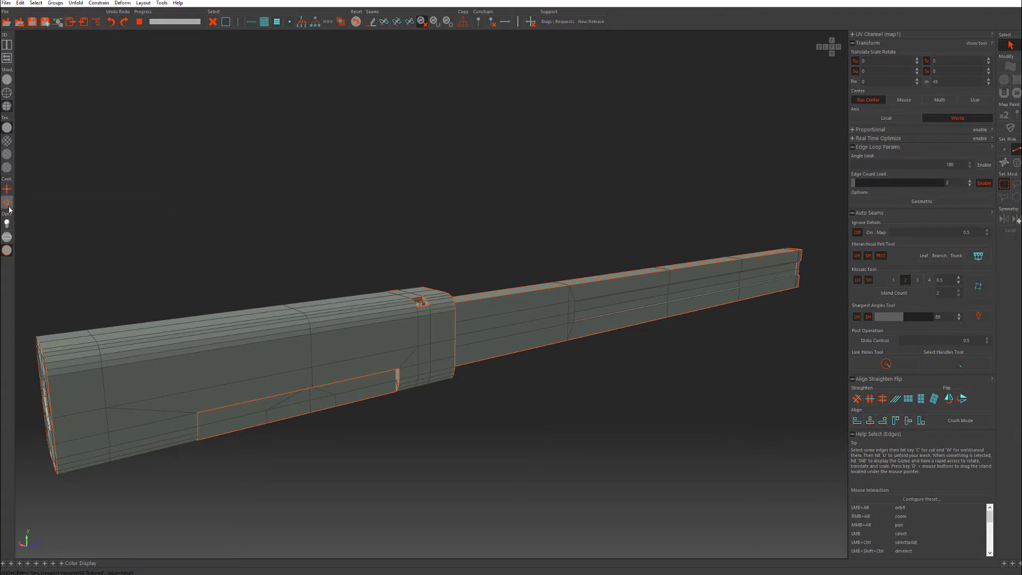
{"action": "left_click", "coordinate": [7, 225]}
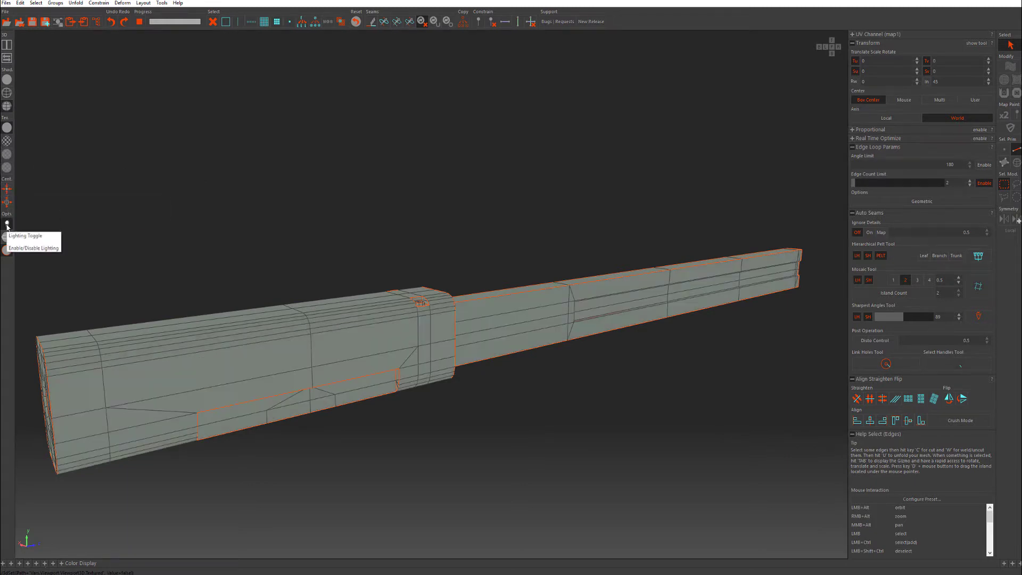
{"action": "left_click", "coordinate": [6, 226]}
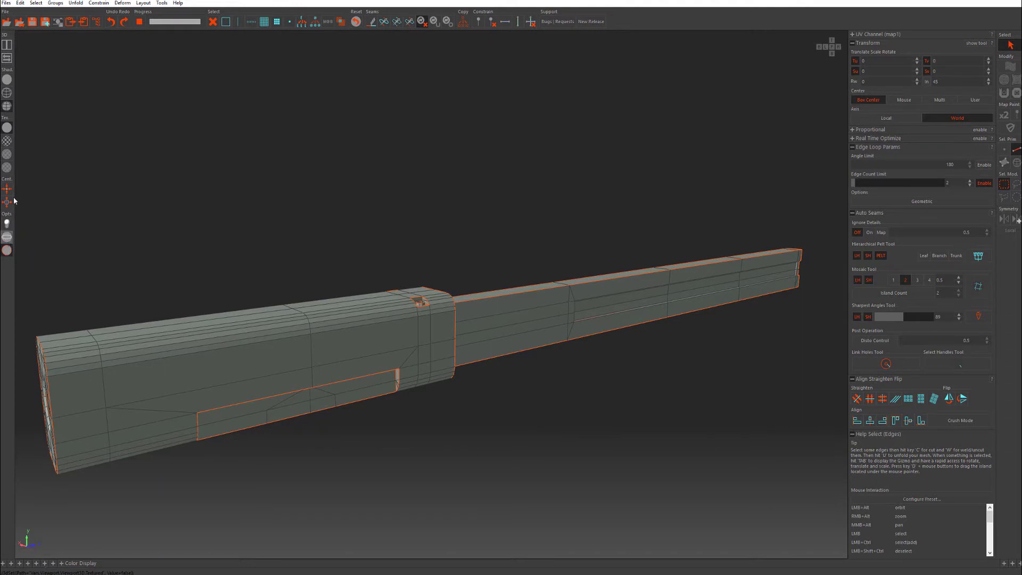
Switch to the Split 3D UV view and zoom and pan around the UV islands.
{"action": "left_click", "coordinate": [10, 44]}
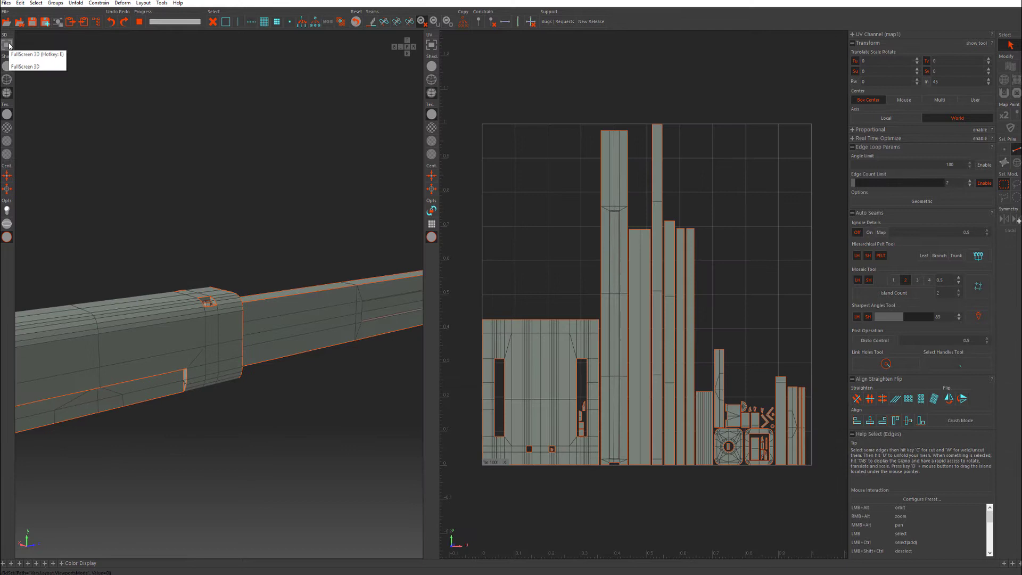
{"action": "scroll", "coordinate": [215, 148], "scroll_direction": "down", "scroll_amount": 2}
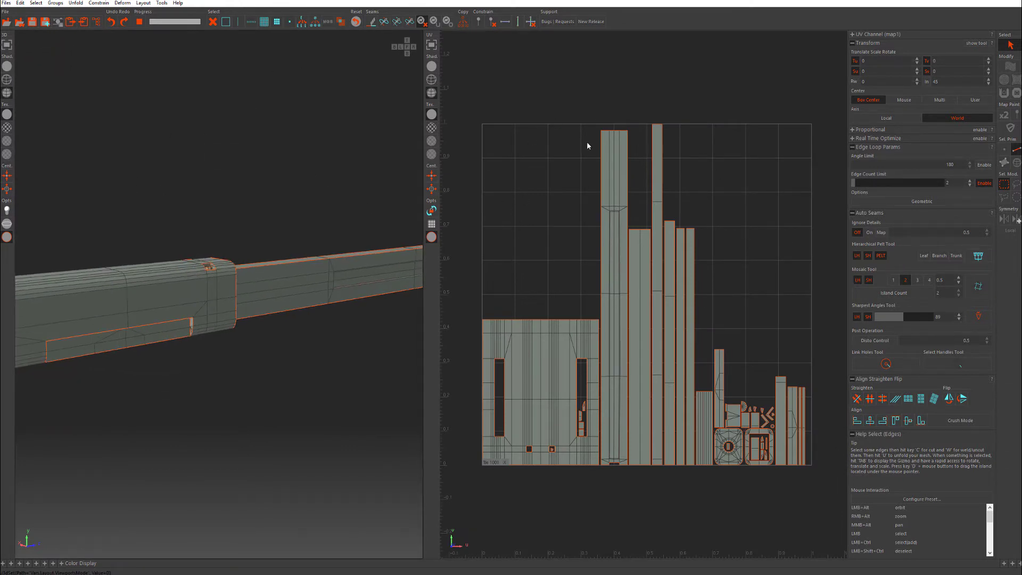
{"action": "scroll", "coordinate": [545, 192], "scroll_direction": "down", "scroll_amount": 2}
{"action": "scroll", "coordinate": [553, 229], "scroll_direction": "up", "scroll_amount": 5}
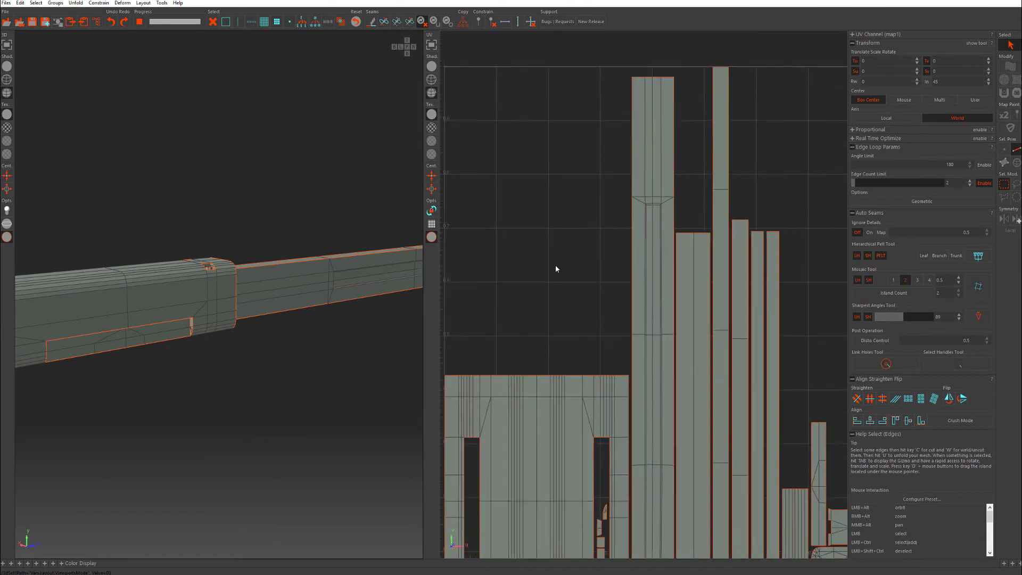
{"action": "scroll", "coordinate": [555, 213], "scroll_direction": "down", "scroll_amount": 3}
{"action": "scroll", "coordinate": [557, 226], "scroll_direction": "up", "scroll_amount": 1}
{"action": "middle_click_drag", "start_coordinate": [552, 282], "coordinate": [555, 166], "text": "alt"}
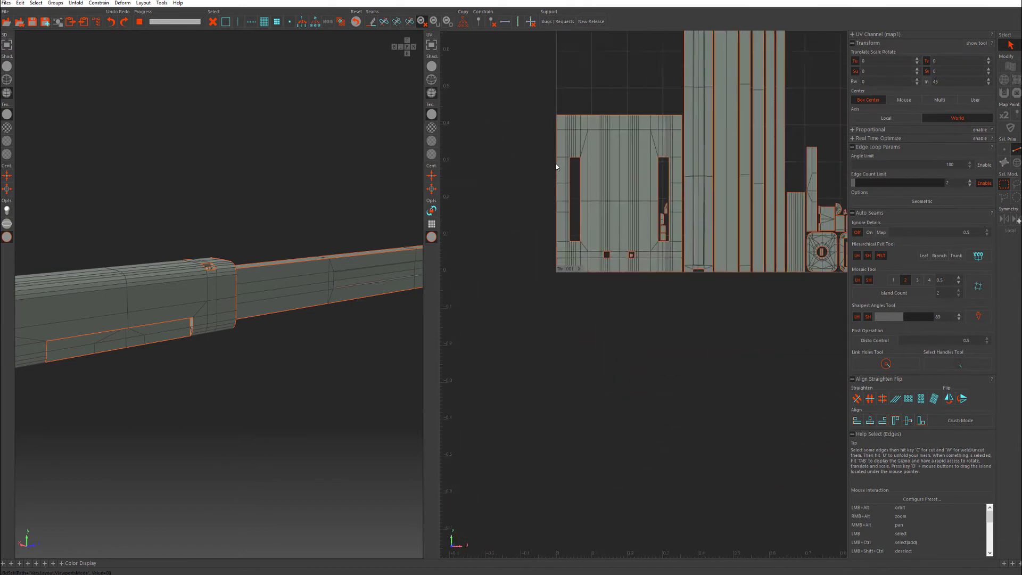
{"action": "scroll", "coordinate": [555, 167], "scroll_direction": "down", "scroll_amount": 3}
{"action": "scroll", "coordinate": [585, 250], "scroll_direction": "up", "scroll_amount": 3}
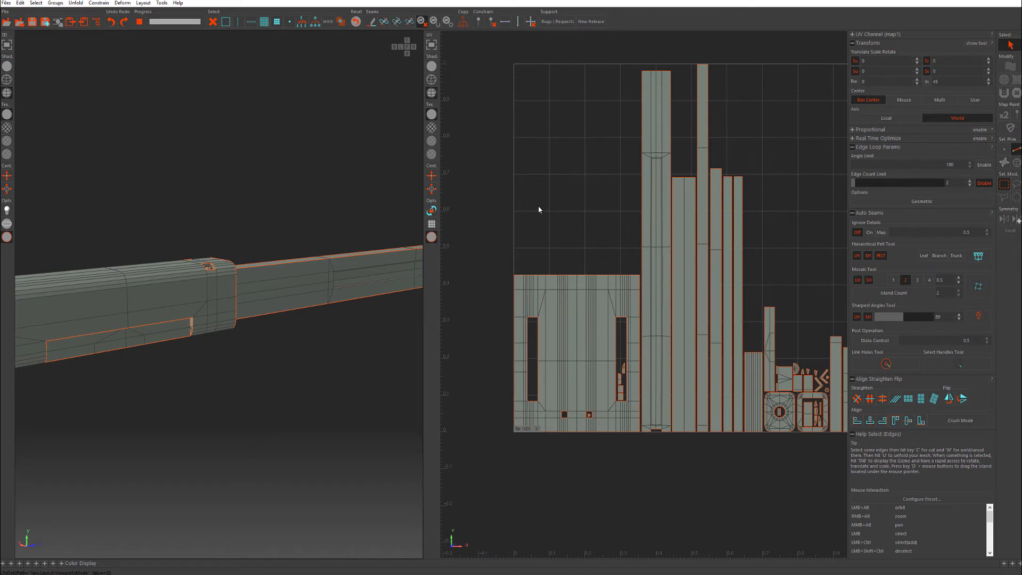
{"action": "key", "text": "F2"}
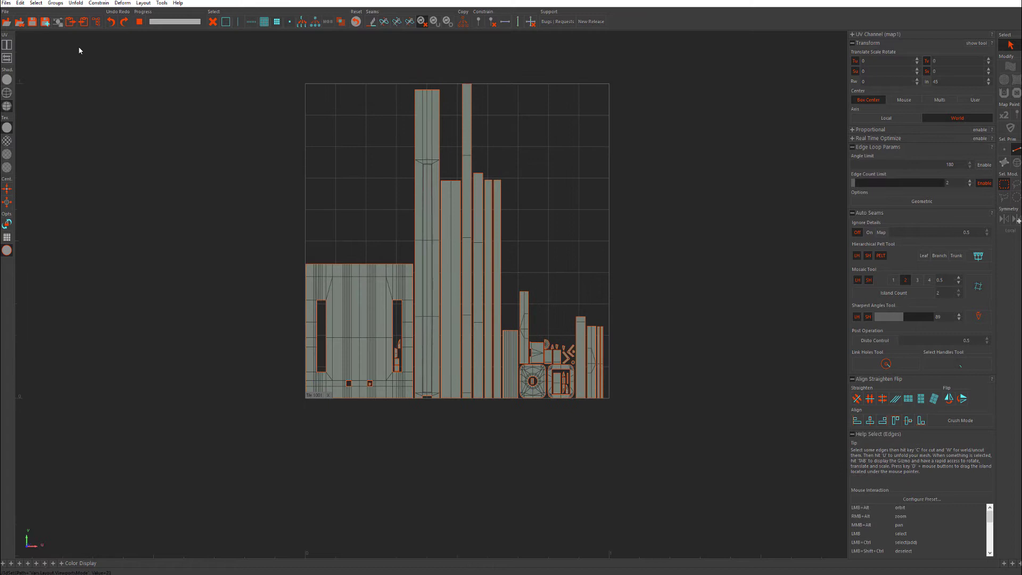
{"action": "key", "text": "F2"}
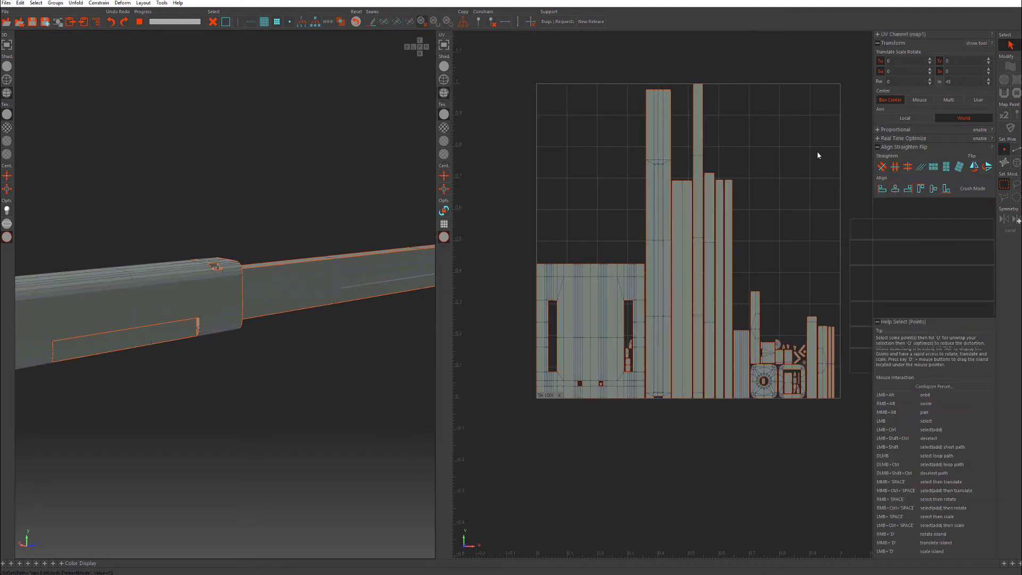
Try the Polygons, Points and Edges selection modes in turn.
{"action": "left_click", "coordinate": [1016, 164]}
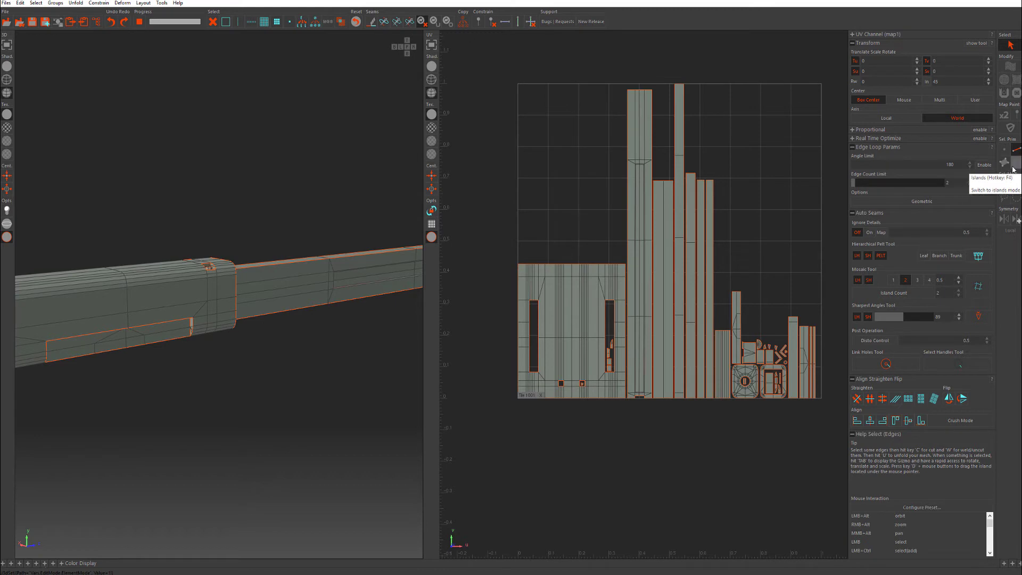
{"action": "left_click", "coordinate": [1004, 162]}
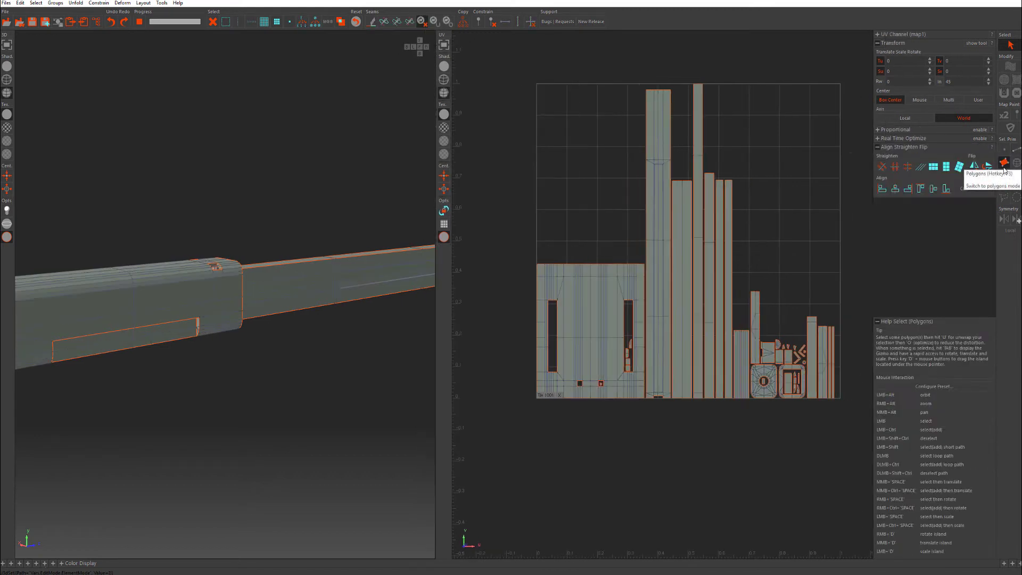
{"action": "left_click", "coordinate": [1012, 166]}
{"action": "key", "text": "F1"}
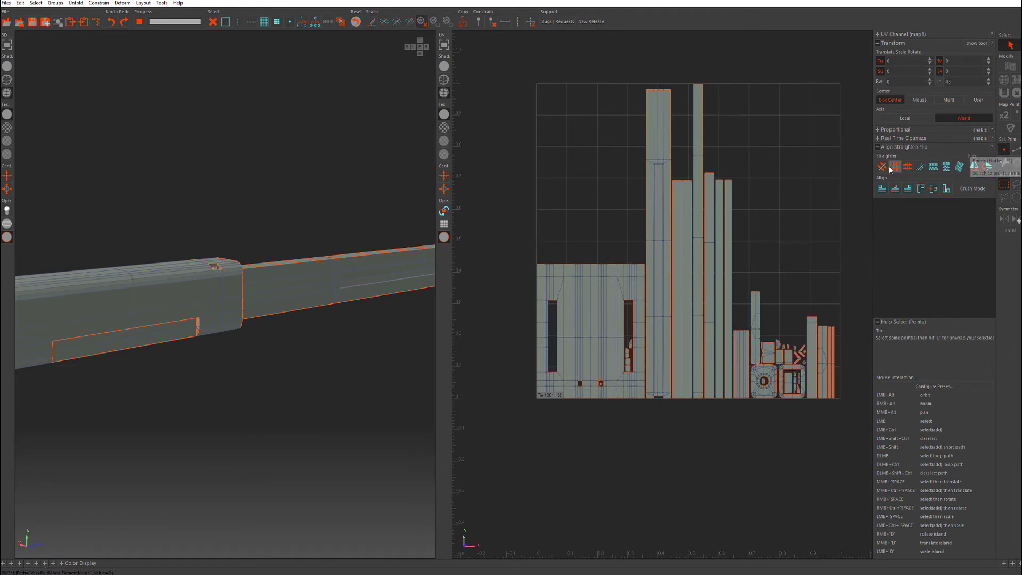
{"action": "key", "text": "F2"}
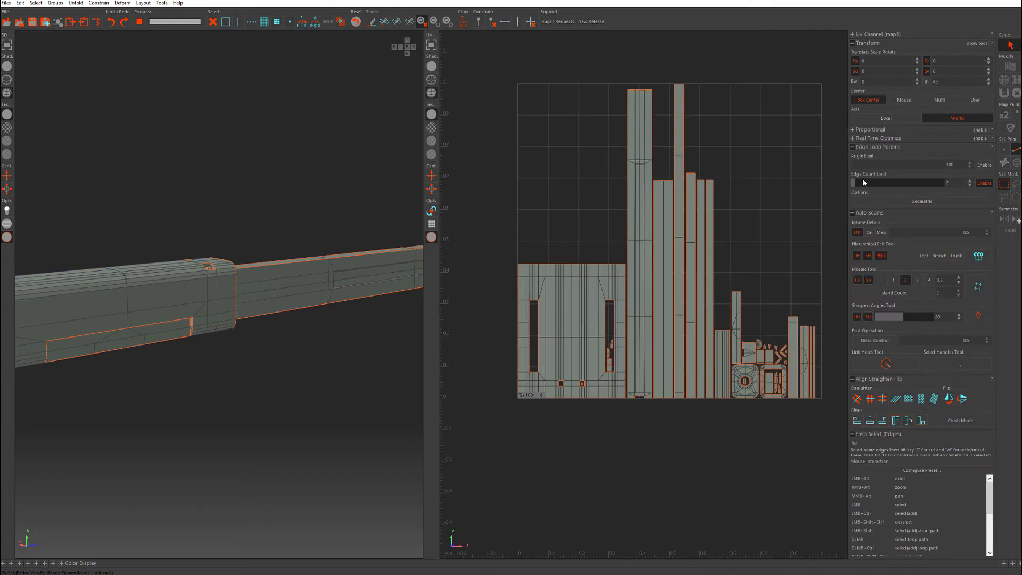
Collapse Edge Loop Params, expand Real Time Optimize, and switch to Islands mode with F4.
{"action": "left_click", "coordinate": [852, 147]}
{"action": "left_click", "coordinate": [852, 138]}
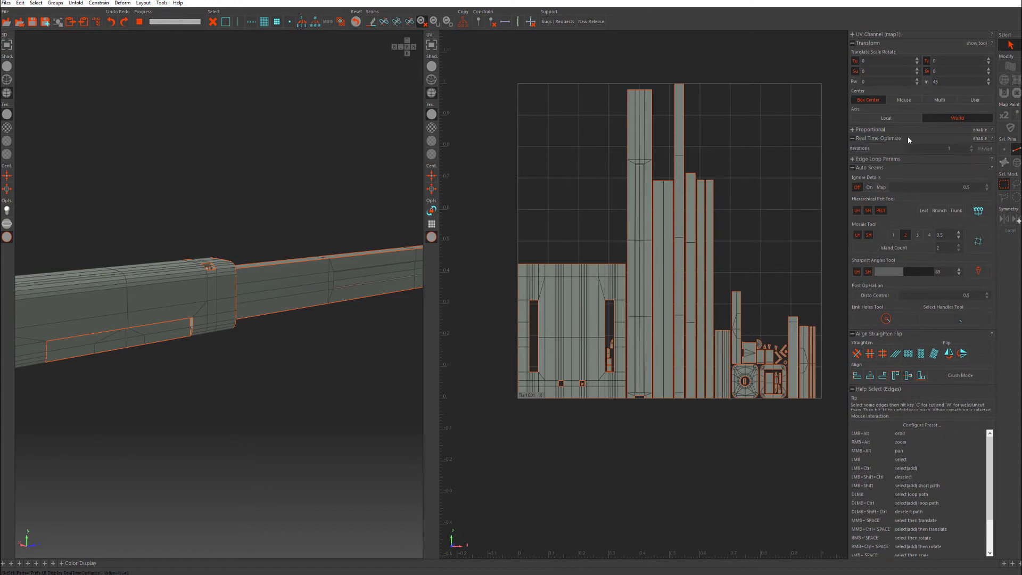
{"action": "key", "text": "F4"}
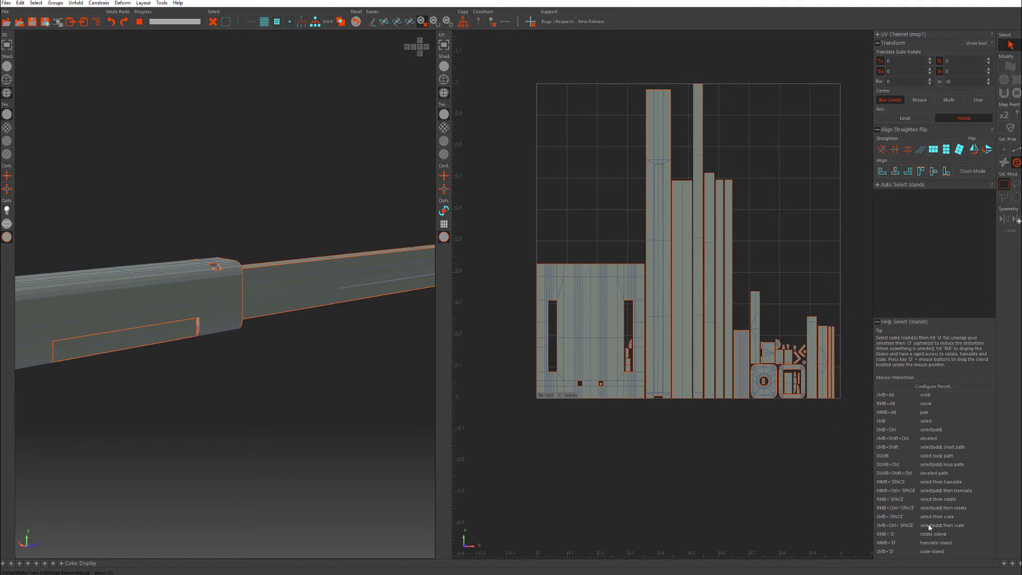
{"action": "left_click", "coordinate": [926, 387]}
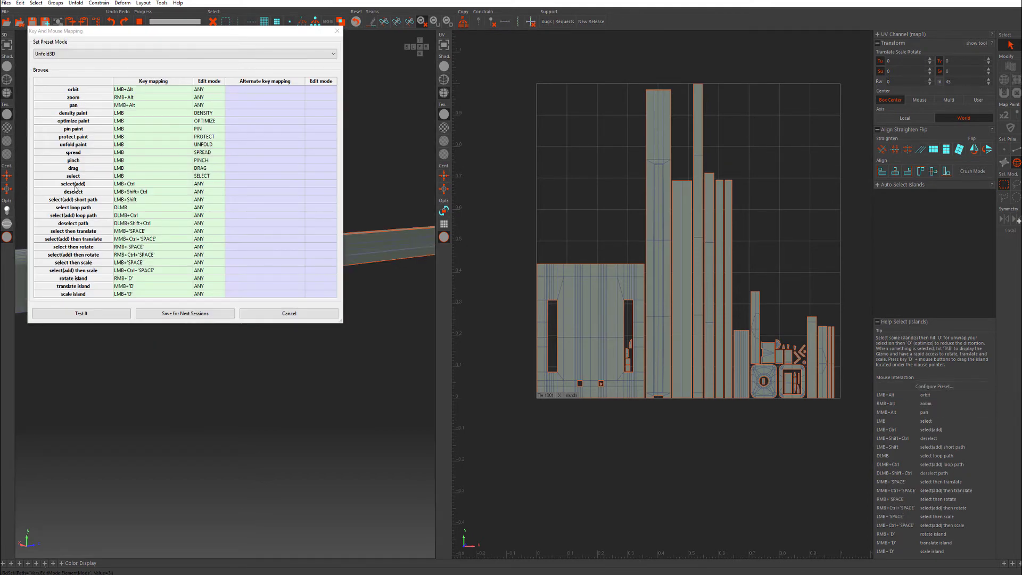
{"action": "left_click", "coordinate": [149, 54]}
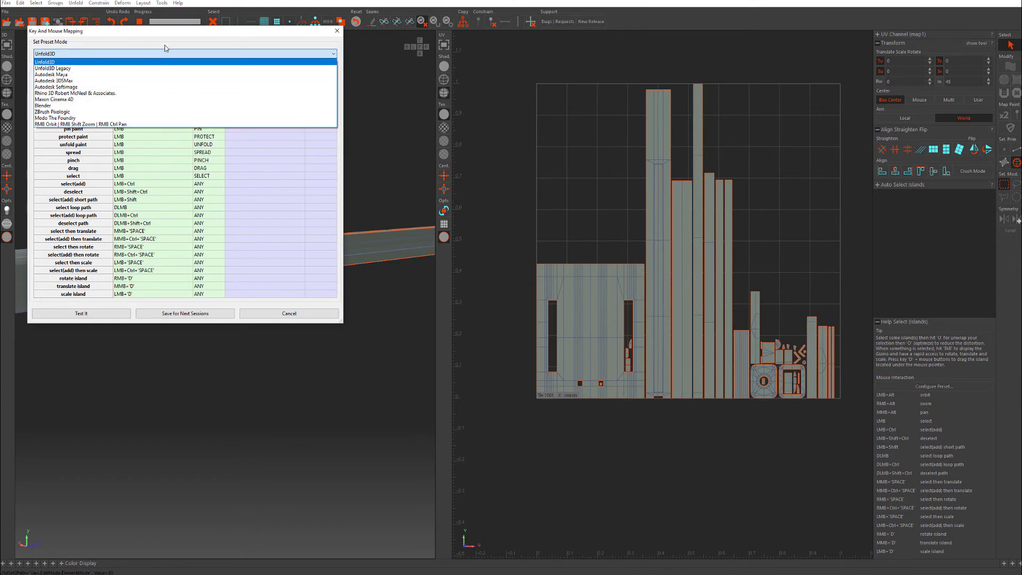
{"action": "left_click", "coordinate": [75, 42]}
{"action": "left_click", "coordinate": [337, 32]}
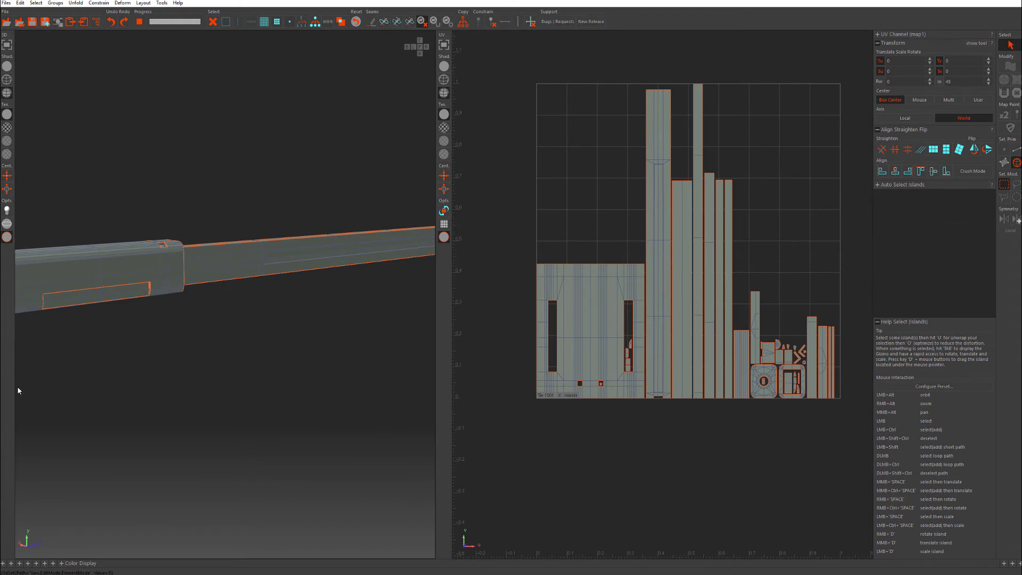
Open the Layout and Packing Properties panels, then collapse the Unwrap and Layout panels.
{"action": "left_click", "coordinate": [3, 563]}
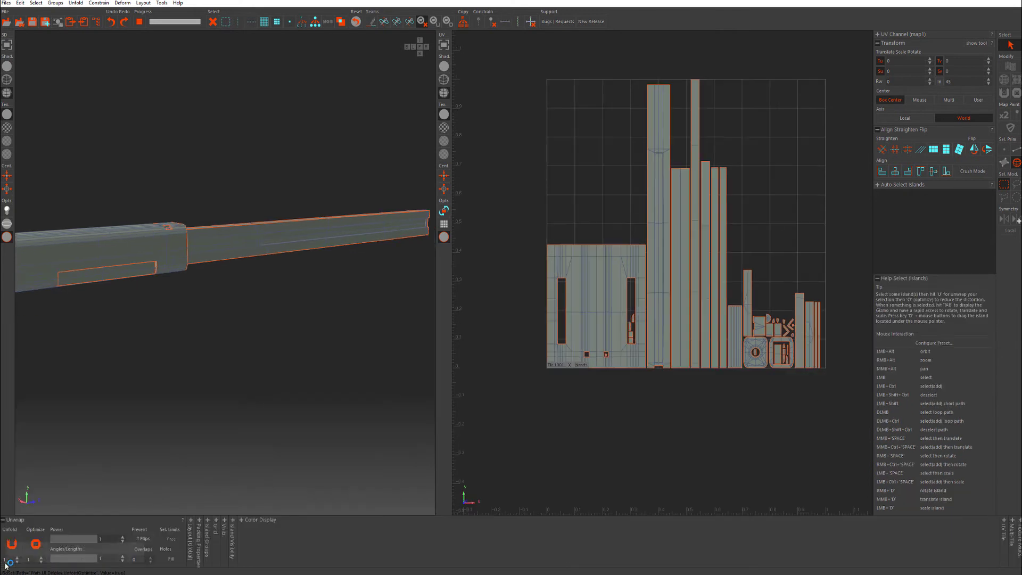
{"action": "left_click", "coordinate": [5, 520]}
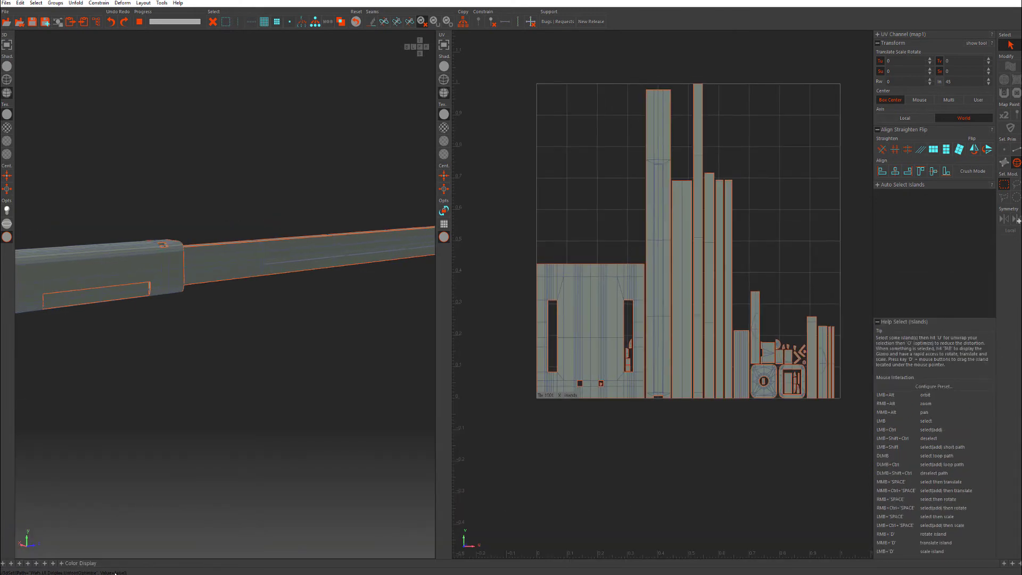
{"action": "left_click", "coordinate": [4, 563]}
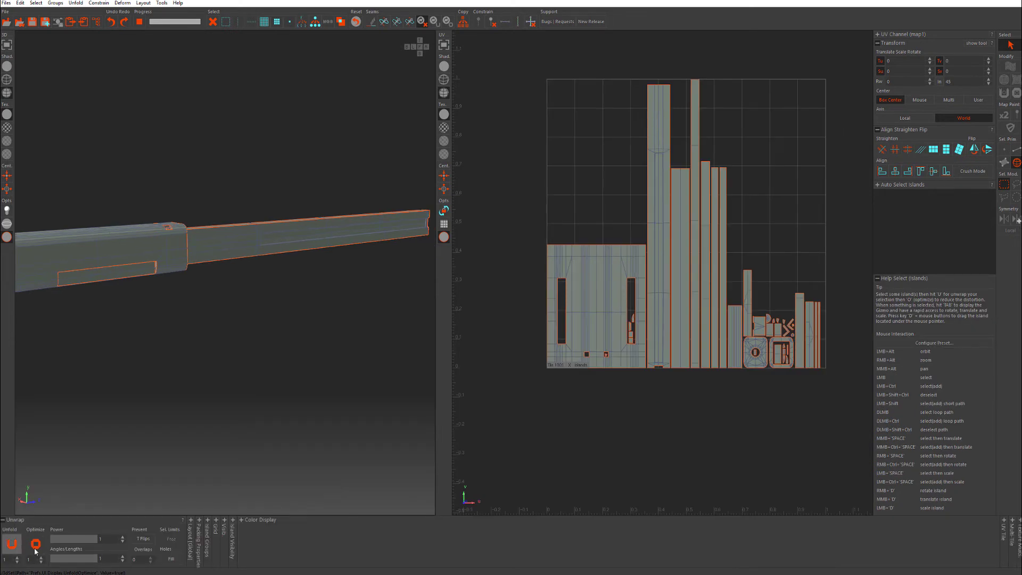
{"action": "left_click", "coordinate": [190, 520]}
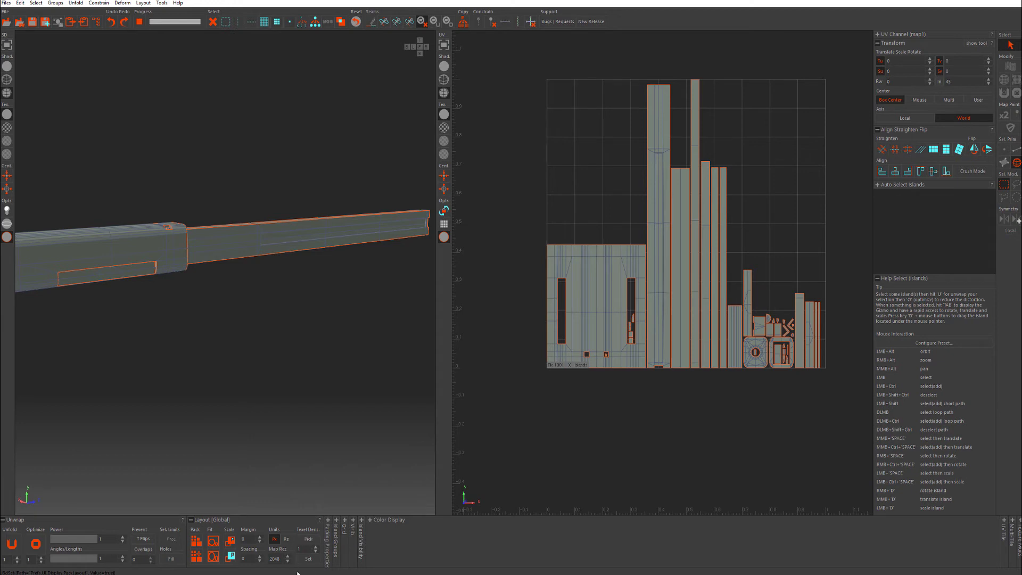
{"action": "left_click", "coordinate": [327, 528]}
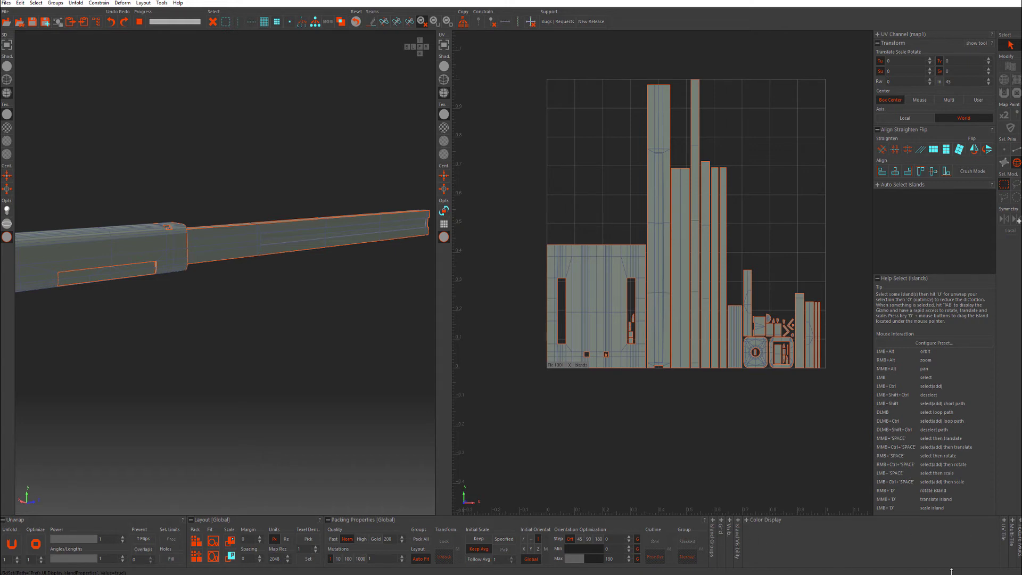
{"action": "left_click", "coordinate": [4, 520]}
{"action": "left_click", "coordinate": [10, 522]}
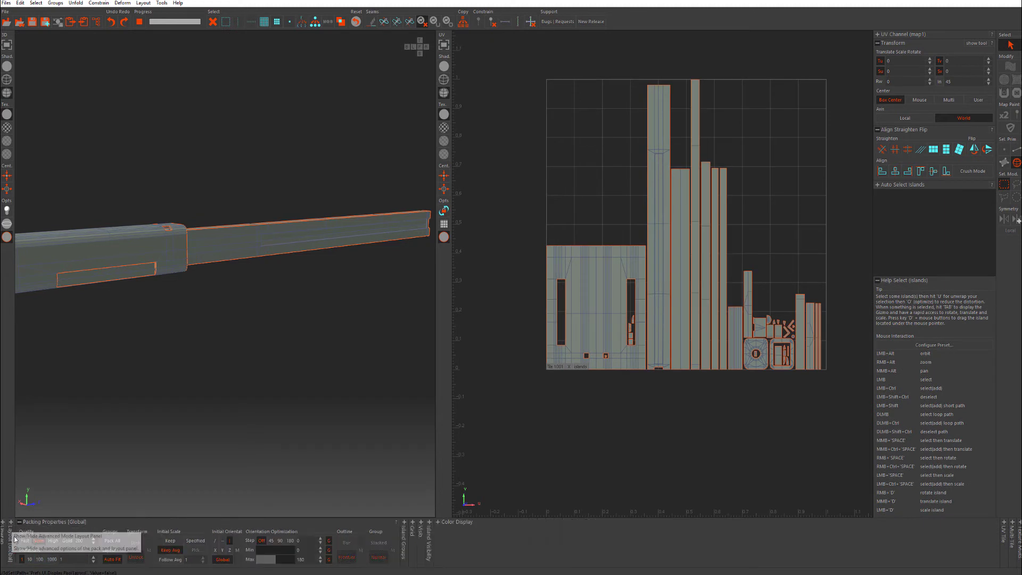
Expand the Island Groups, Grid, Island Visibility and Color Display panels.
{"action": "left_click", "coordinate": [404, 523]}
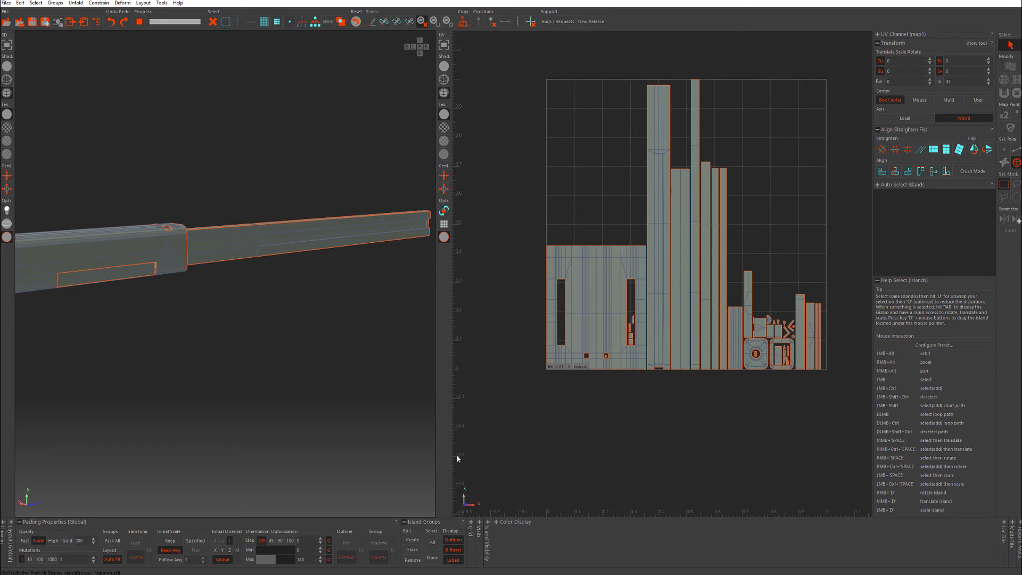
{"action": "left_click", "coordinate": [470, 525]}
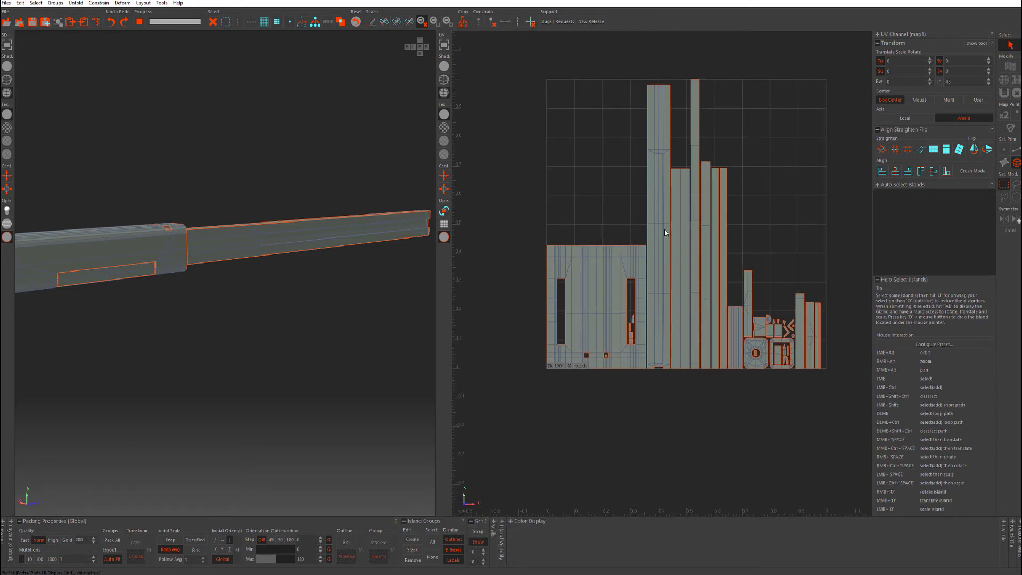
{"action": "left_click", "coordinate": [494, 528]}
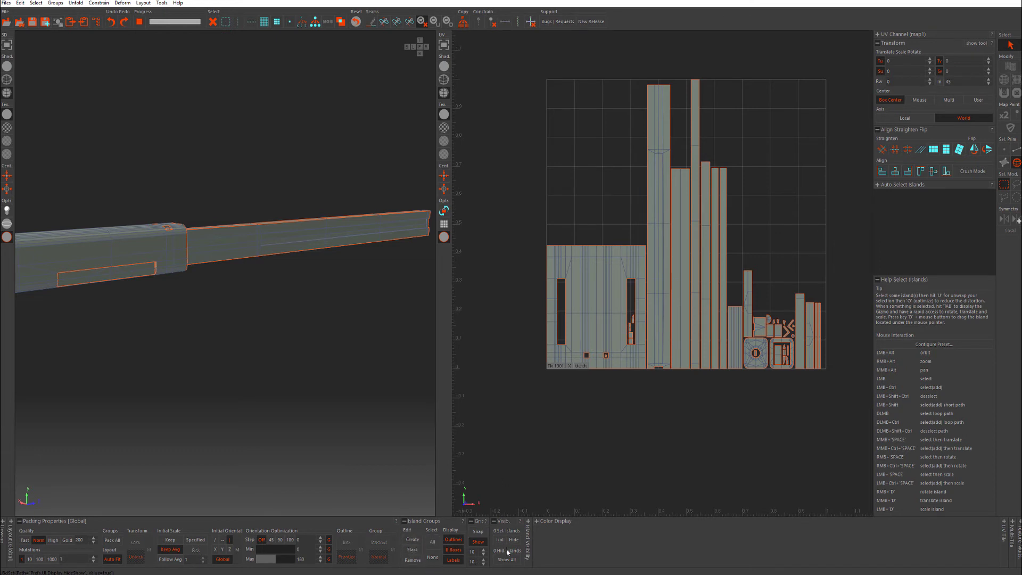
{"action": "left_click", "coordinate": [528, 522]}
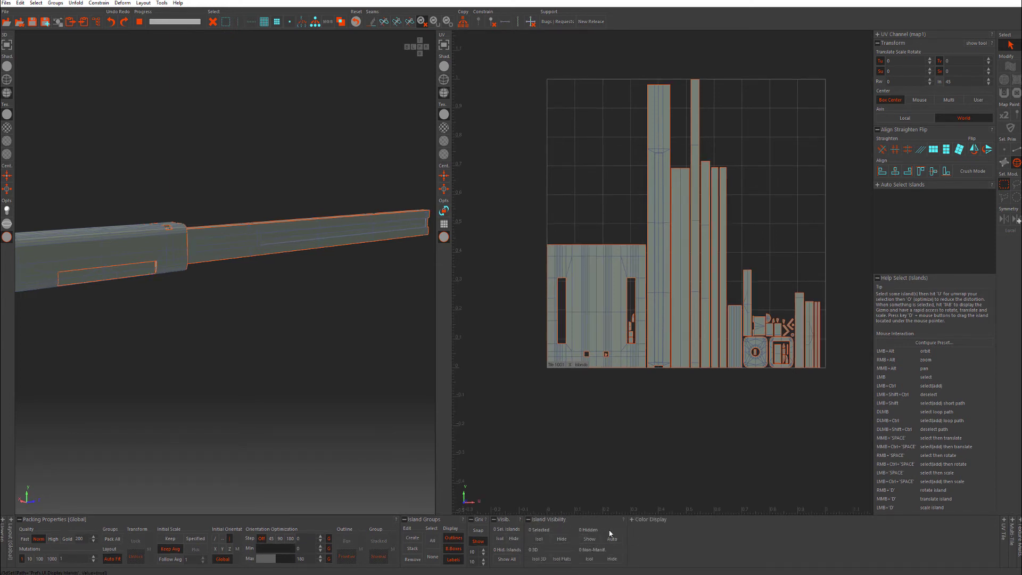
{"action": "left_click", "coordinate": [632, 520]}
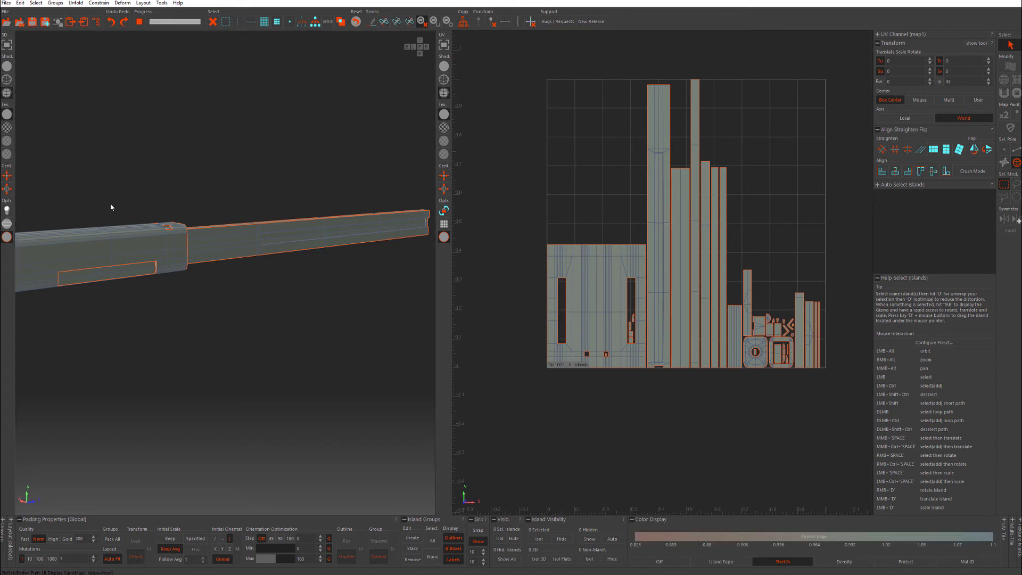
Apply Island Topo colouring, then collapse Color Display and expand the UV Tile panel.
{"action": "left_click_drag", "start_coordinate": [368, 392], "coordinate": [335, 390], "text": "alt"}
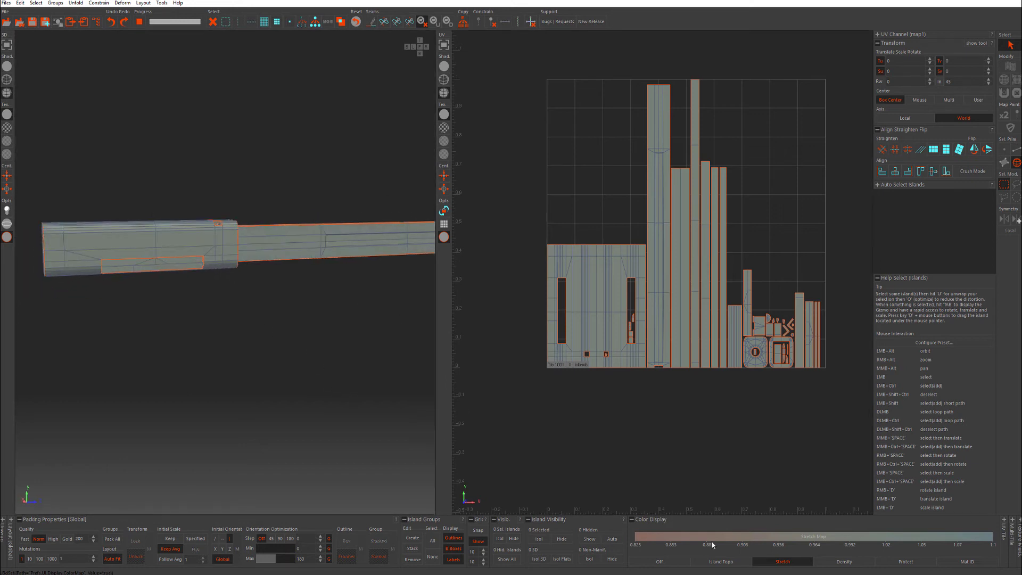
{"action": "left_click", "coordinate": [734, 563]}
{"action": "left_click_drag", "start_coordinate": [185, 221], "coordinate": [183, 190], "text": "alt"}
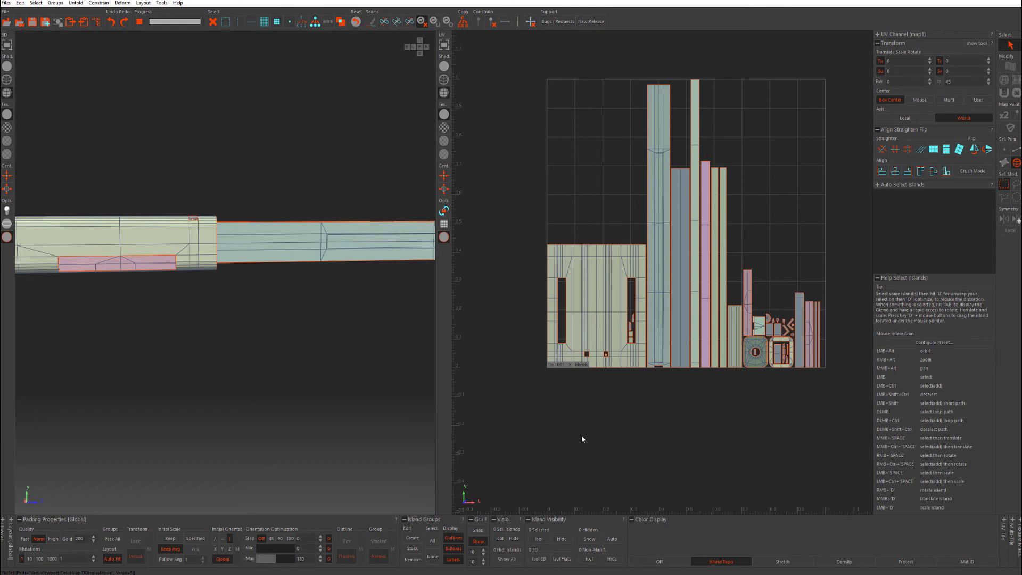
{"action": "left_click", "coordinate": [631, 520]}
{"action": "left_click", "coordinate": [1005, 522]}
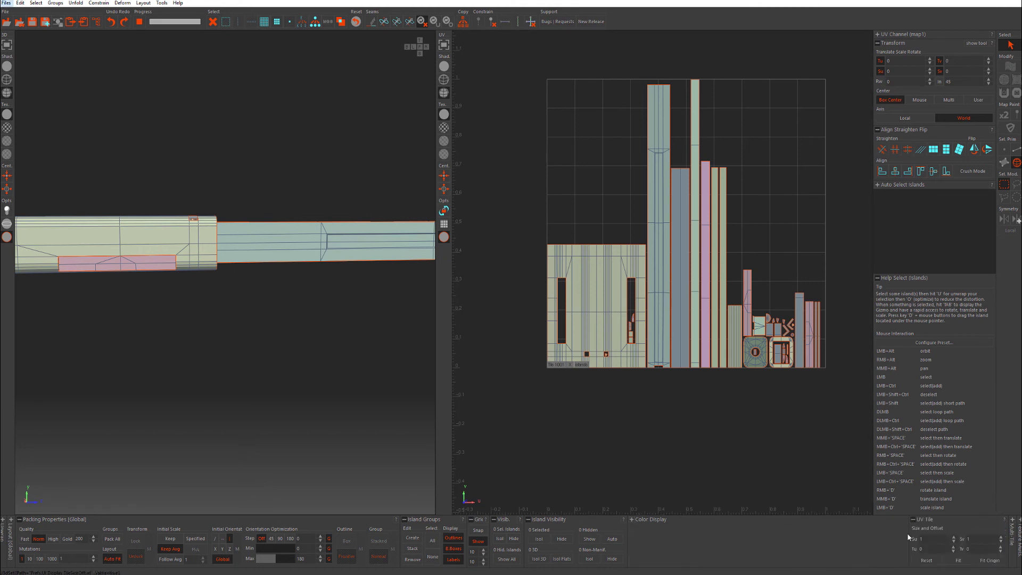
Expand the Multi-Tile and Texture Mults. panels and zoom the UV view out to the full 0–1 tile.
{"action": "left_click", "coordinate": [1012, 523]}
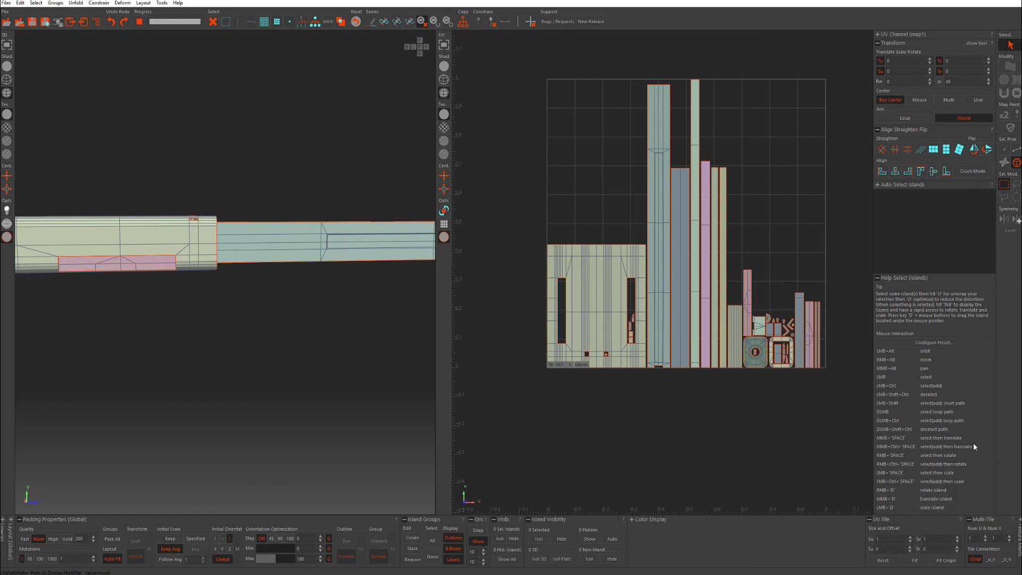
{"action": "middle_click_drag", "start_coordinate": [682, 358], "coordinate": [569, 383], "text": "alt"}
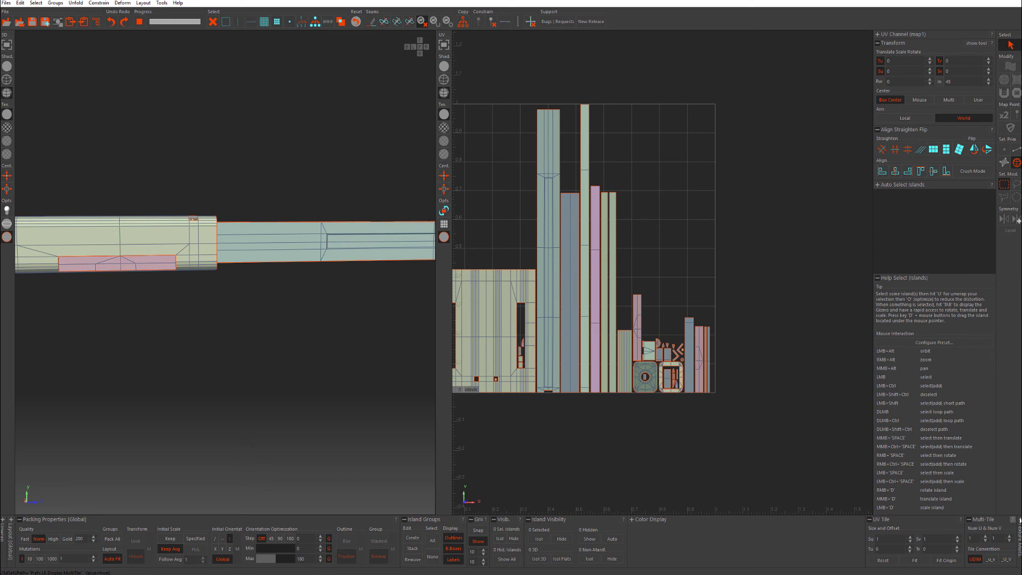
{"action": "left_click", "coordinate": [1018, 537]}
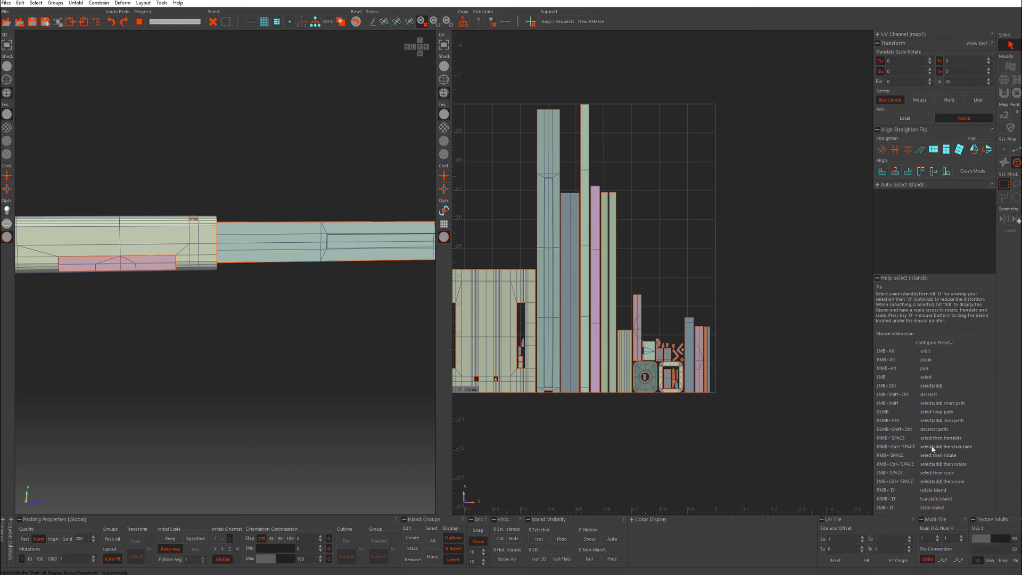
{"action": "scroll", "coordinate": [751, 364], "scroll_direction": "down", "scroll_amount": 2}
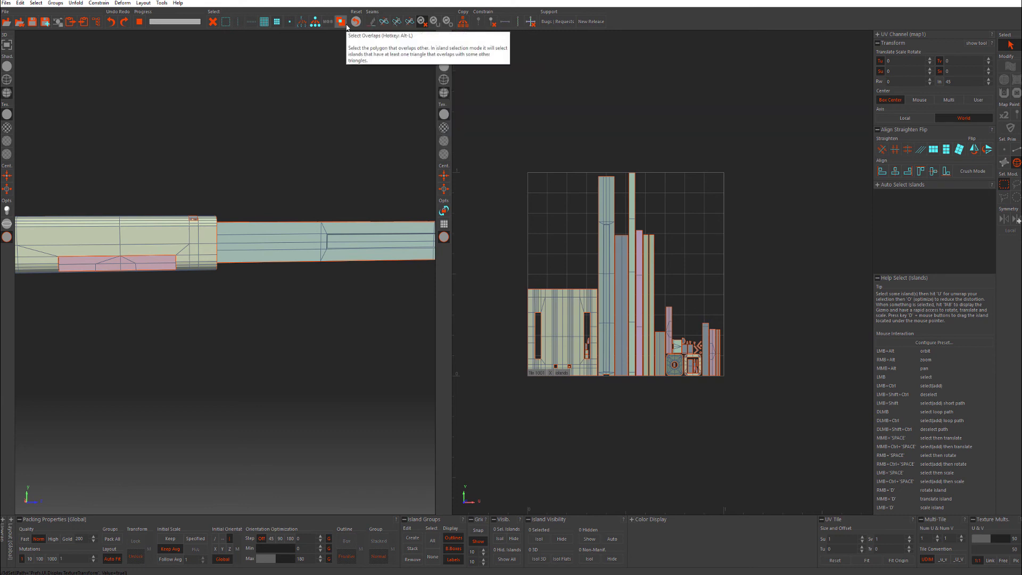
{"action": "left_click", "coordinate": [992, 184]}
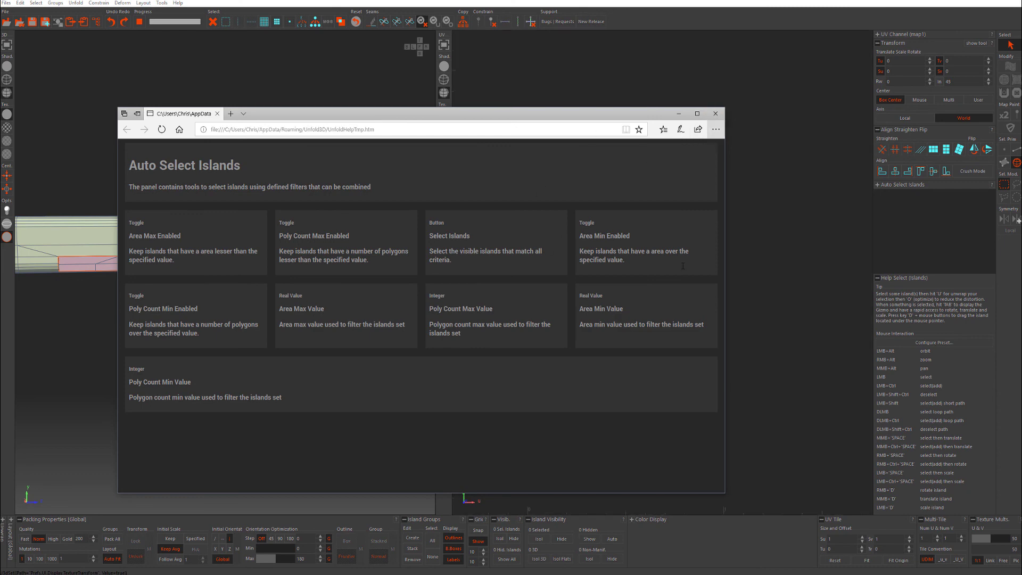
{"action": "left_click", "coordinate": [624, 519]}
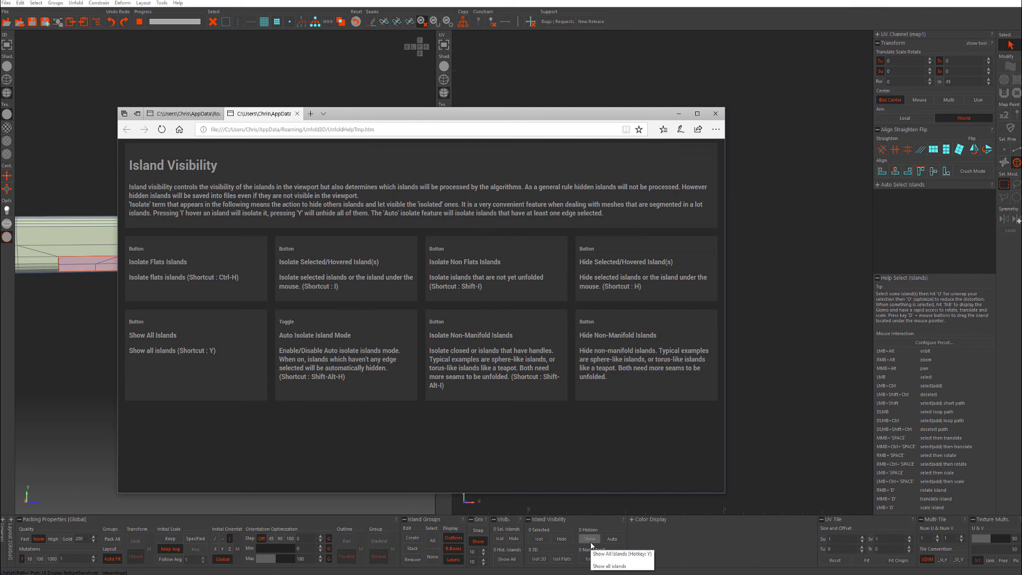
{"action": "left_click", "coordinate": [716, 114]}
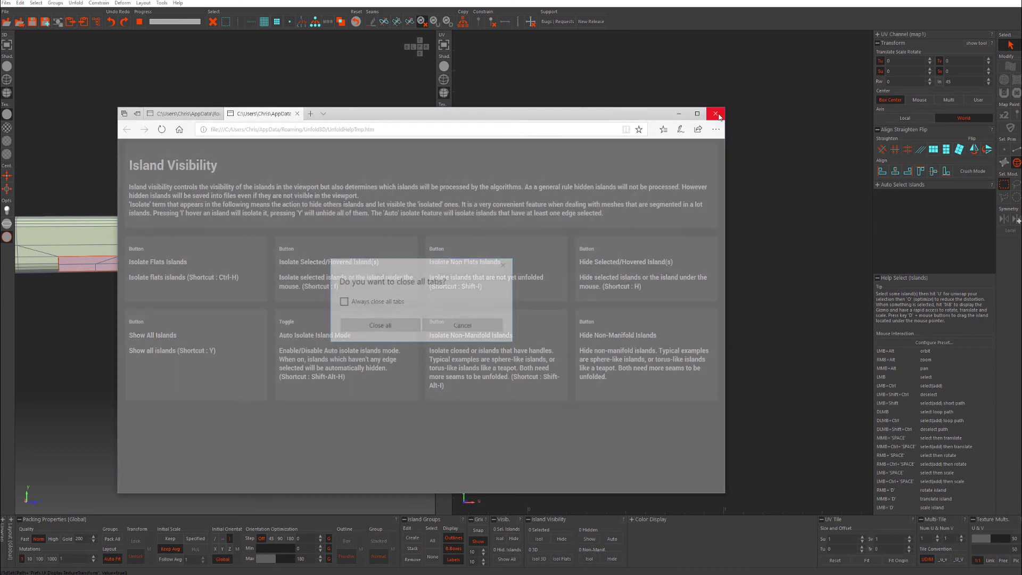
{"action": "left_click", "coordinate": [381, 325]}
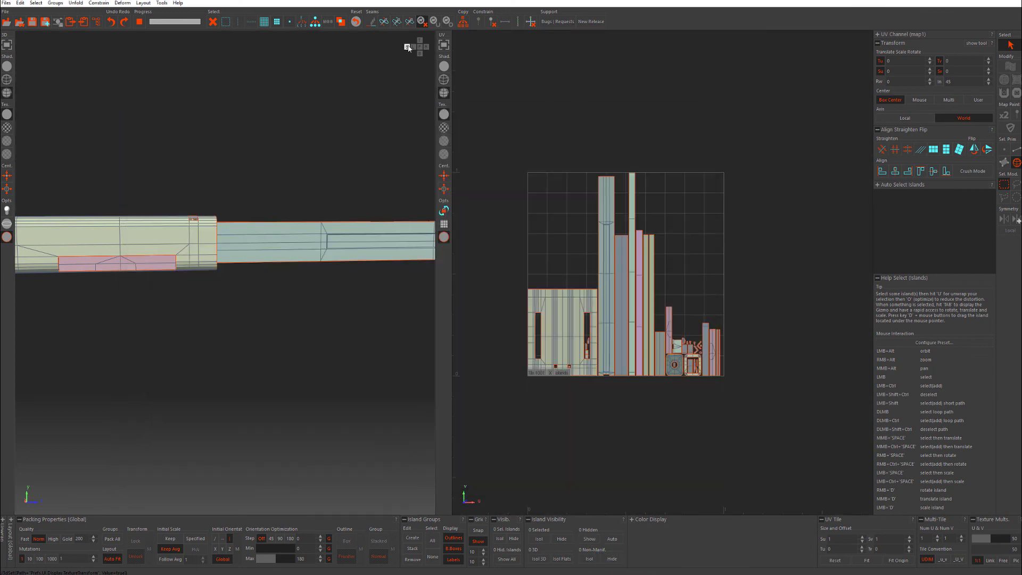